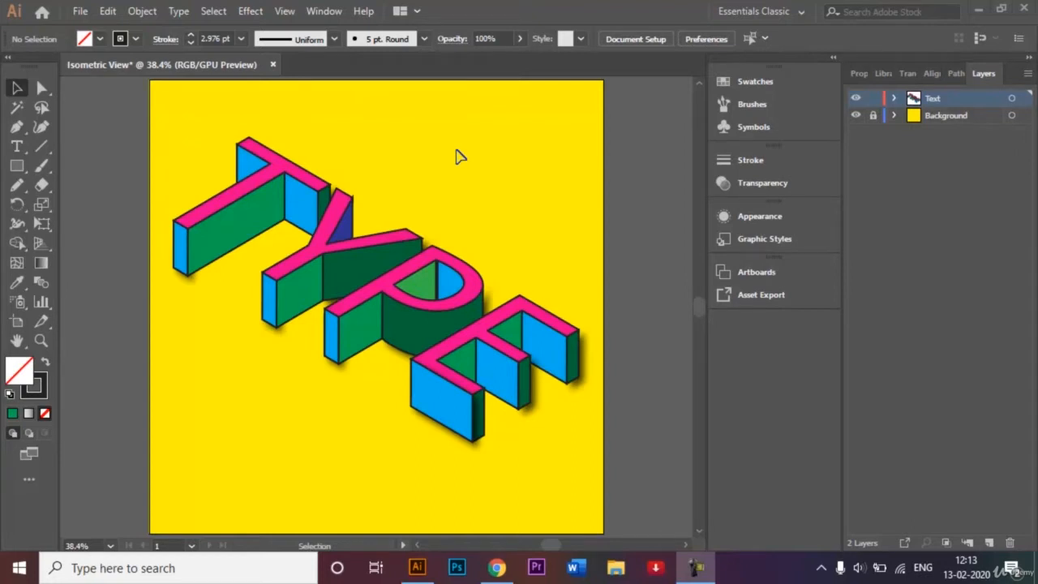
Step: Create a new 1000 x 1000 px document named "3D Effect Lettering"
left_click(81, 12)
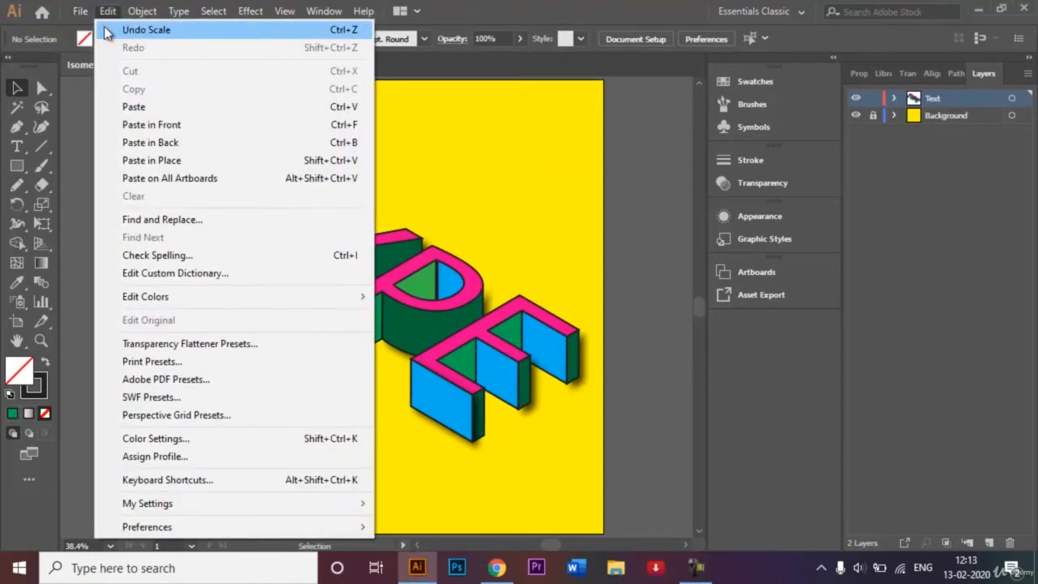
left_click(91, 31)
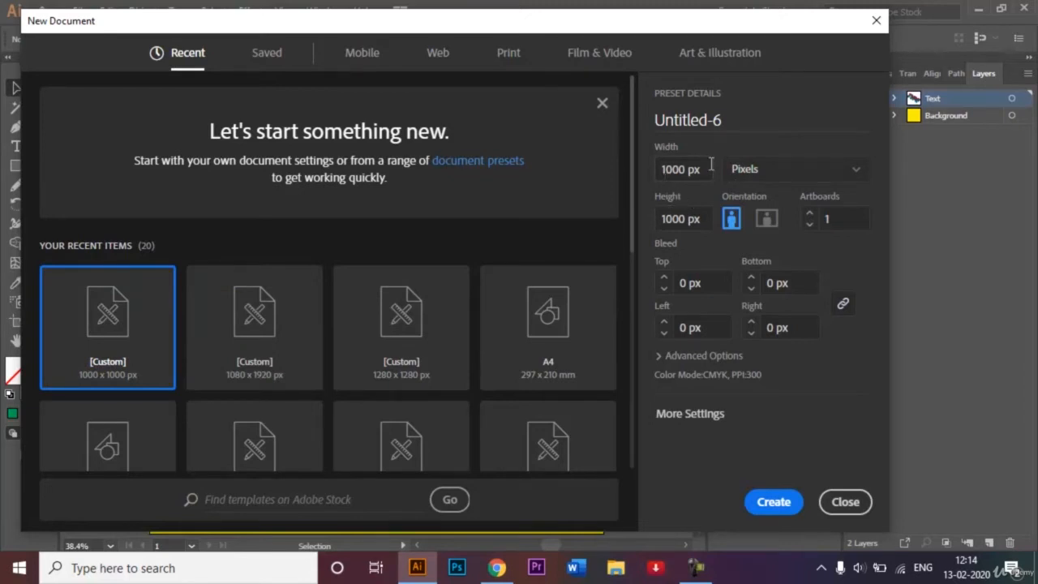
left_click(737, 112)
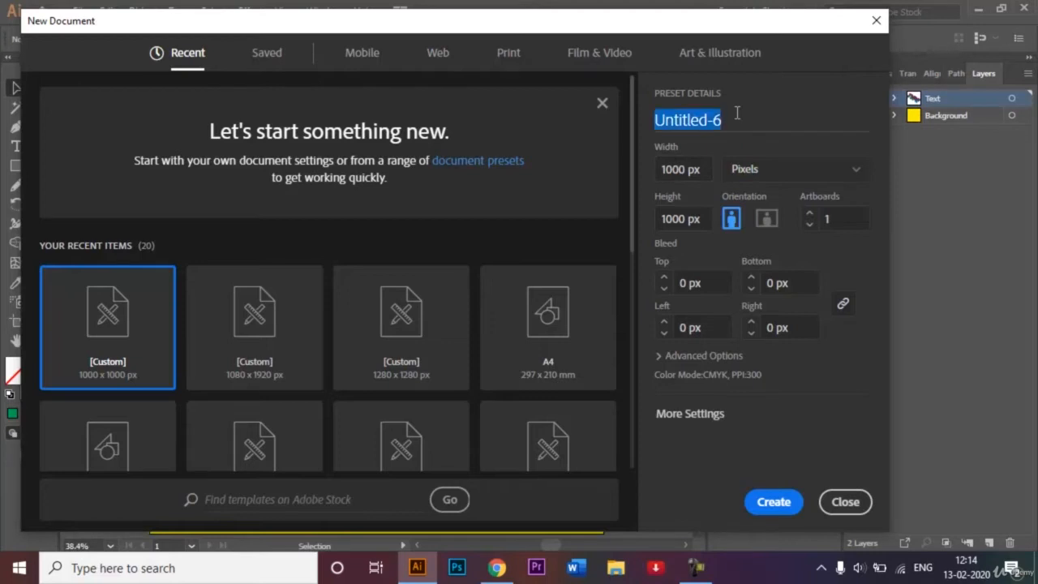
key("BackSpace")
type("#")
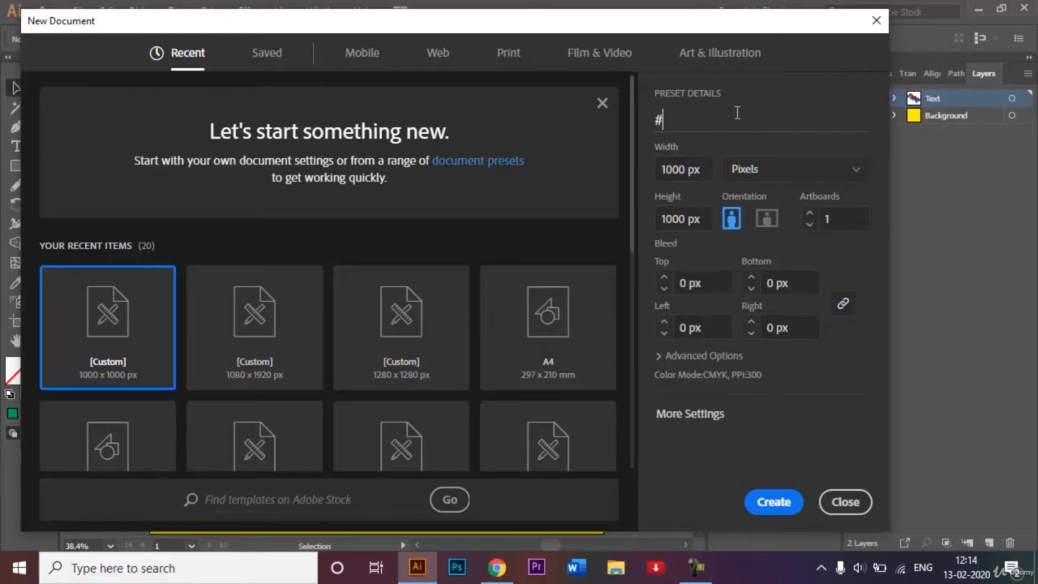
key("BackSpace")
type("3D Effect")
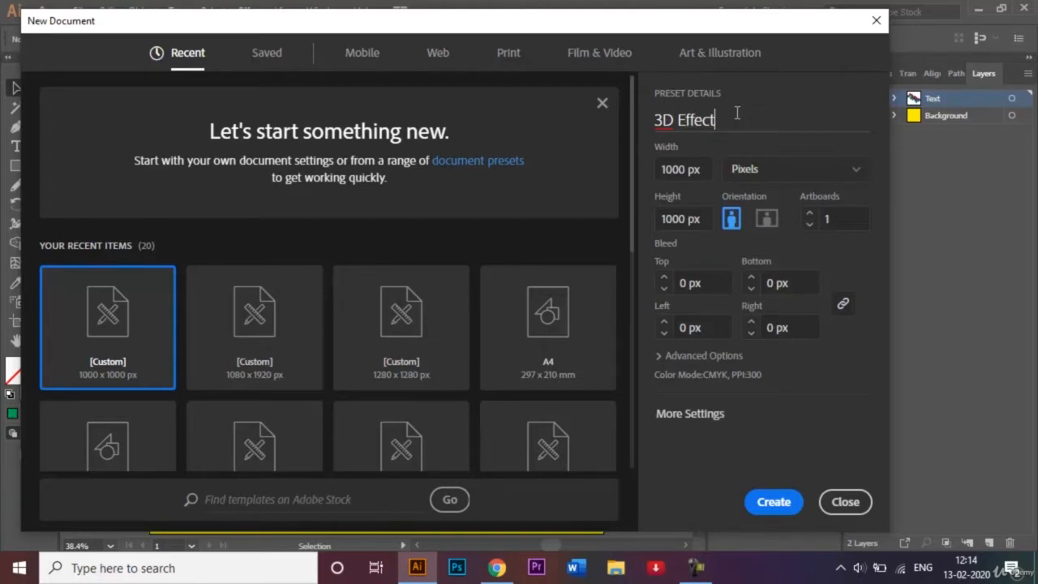
type(" Lettering")
left_click(782, 506)
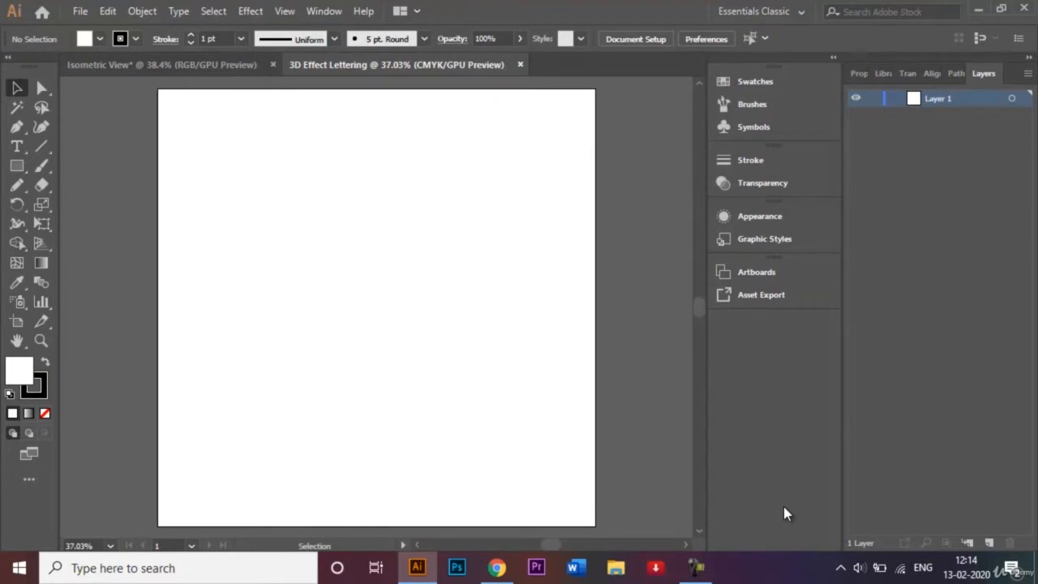
Step: Change the new document's color mode to RGB Color
key("ctrl+0")
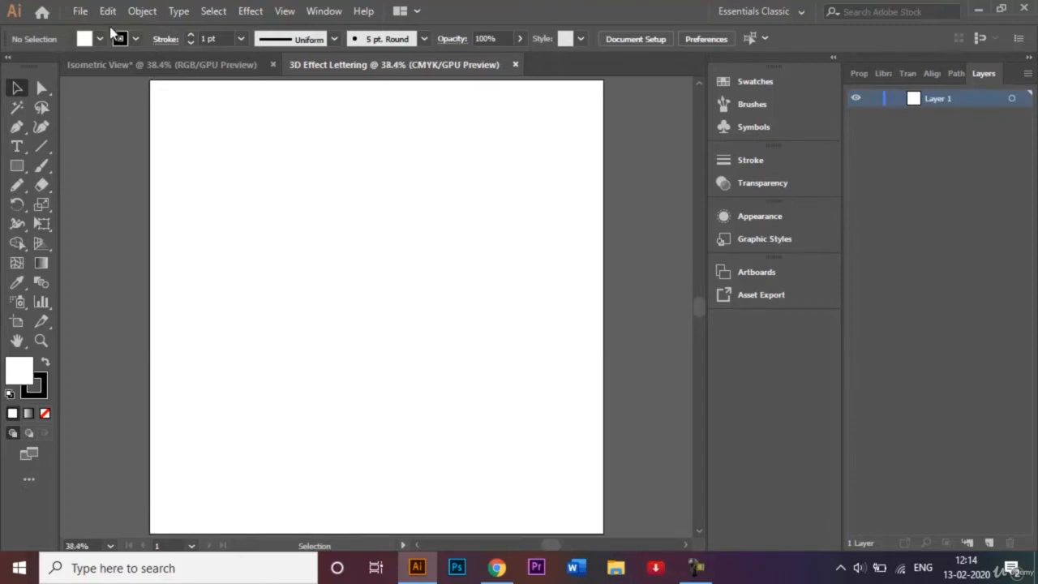
left_click(80, 15)
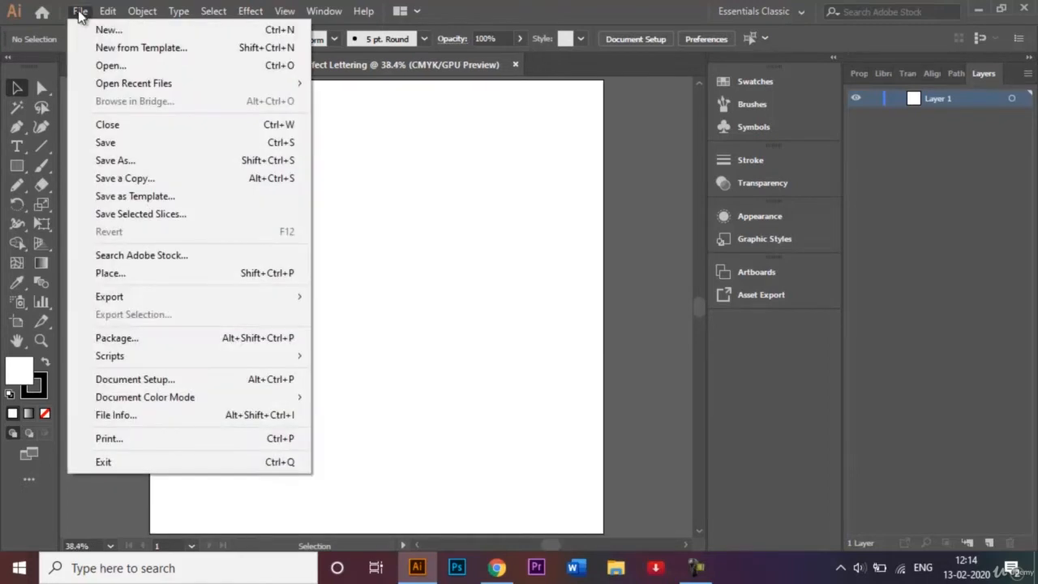
left_click(80, 15)
left_click(81, 15)
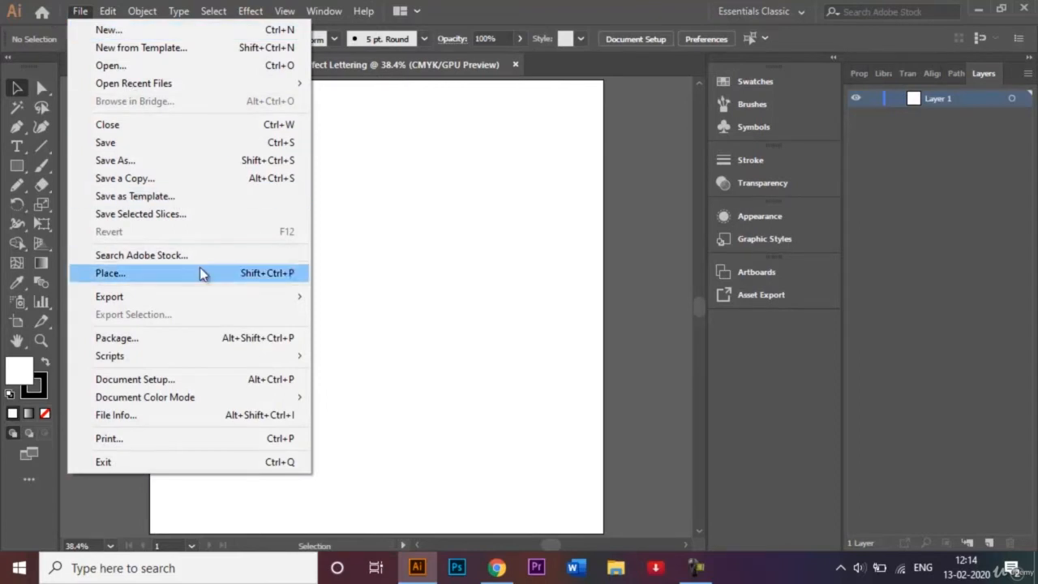
mouse_move(236, 400)
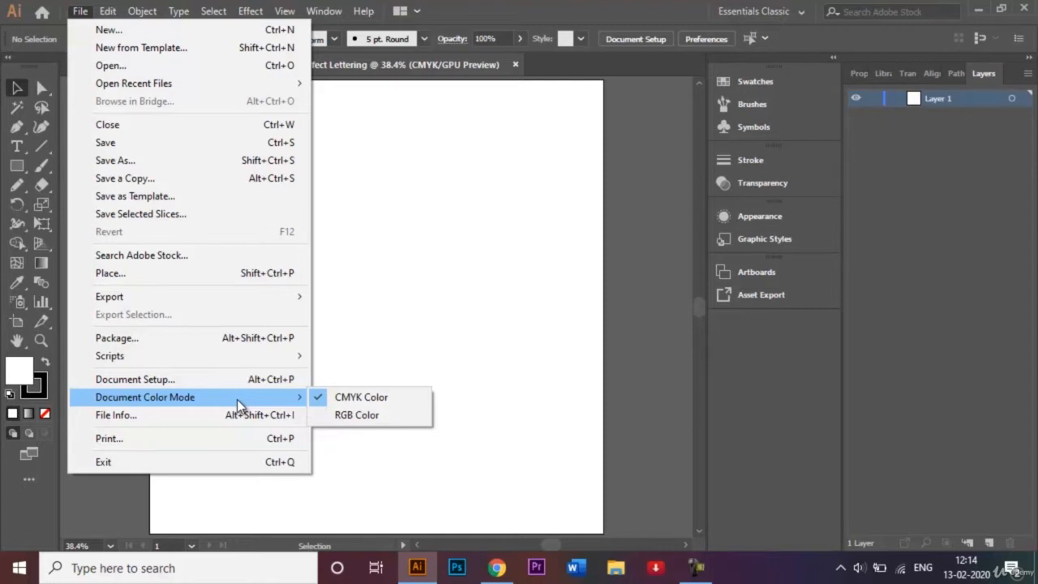
left_click(379, 417)
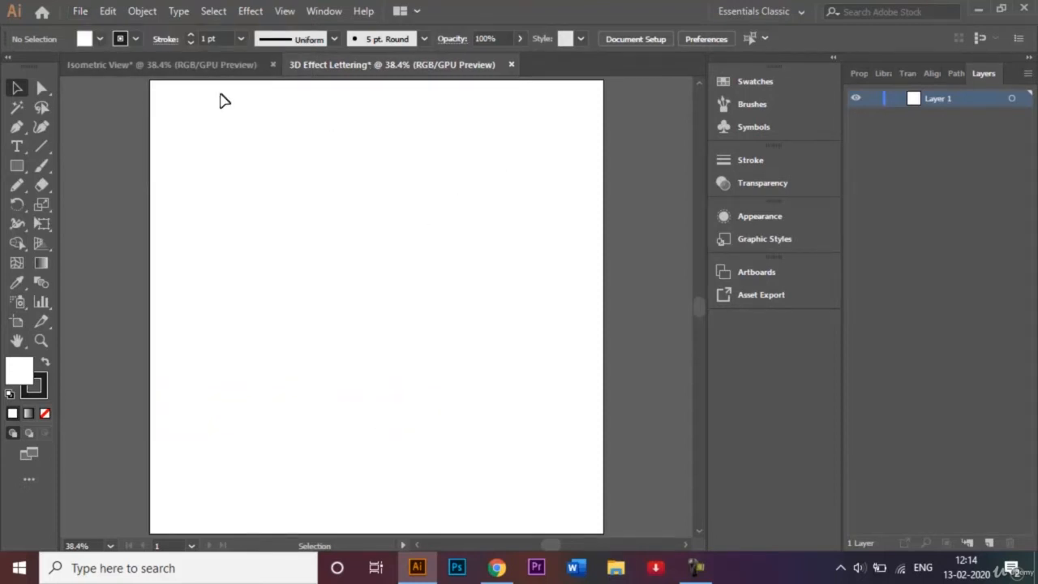
Step: Check the Isometric View document, return to 3D Effect Lettering and rename its only layer as "Background"
left_click(180, 66)
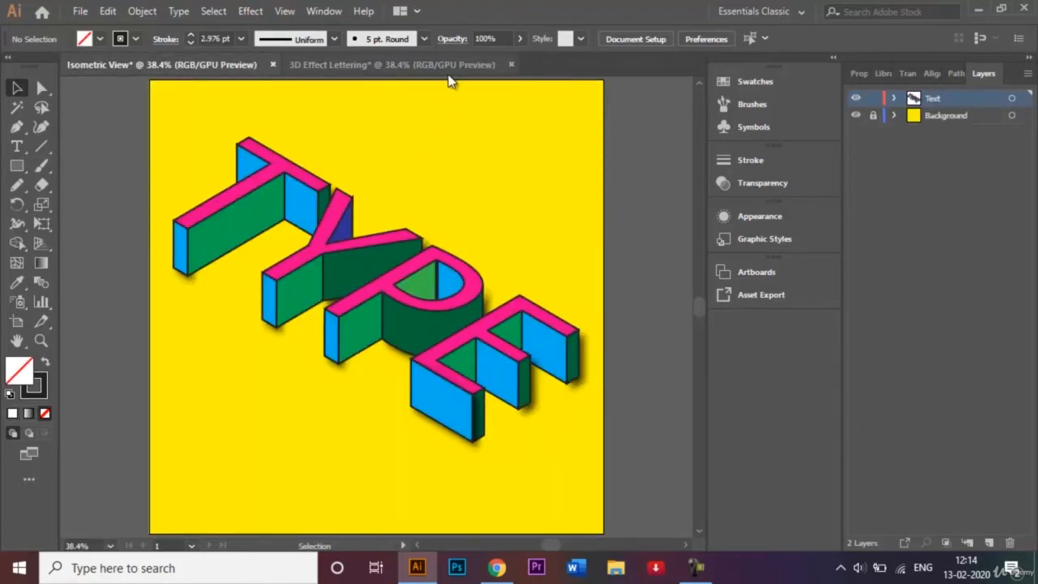
left_click(418, 66)
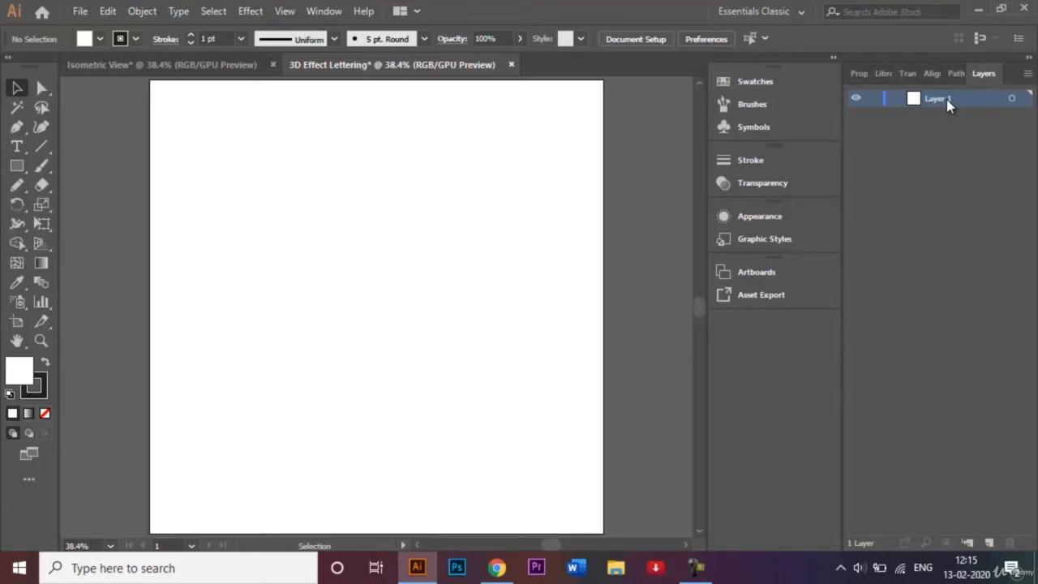
key("BackSpace")
type("Background")
key("Return")
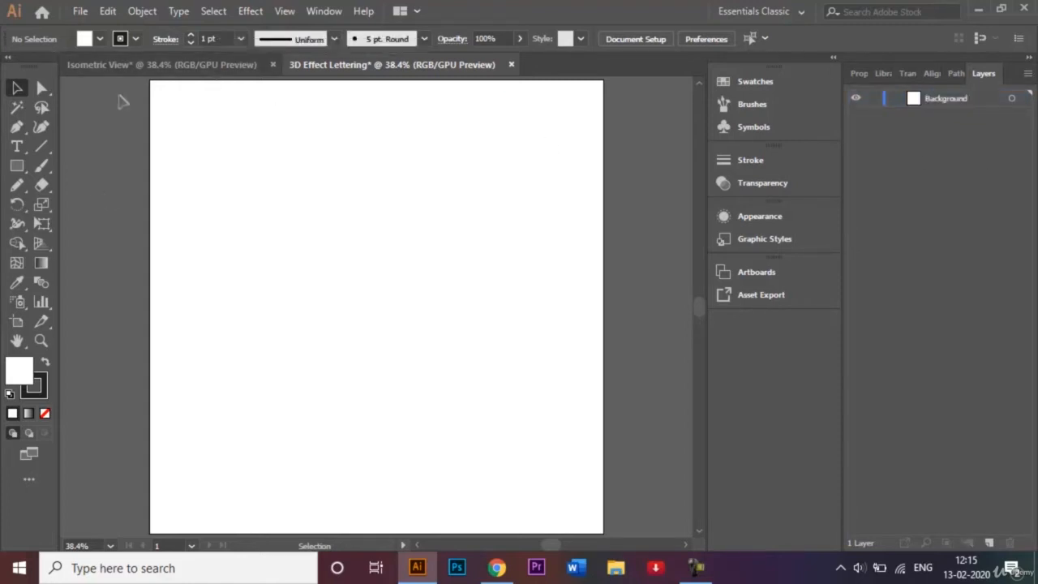
Step: Create a 1000 x 1000 px rectangle with a yellow fill and no stroke on the Background layer
left_click(17, 167)
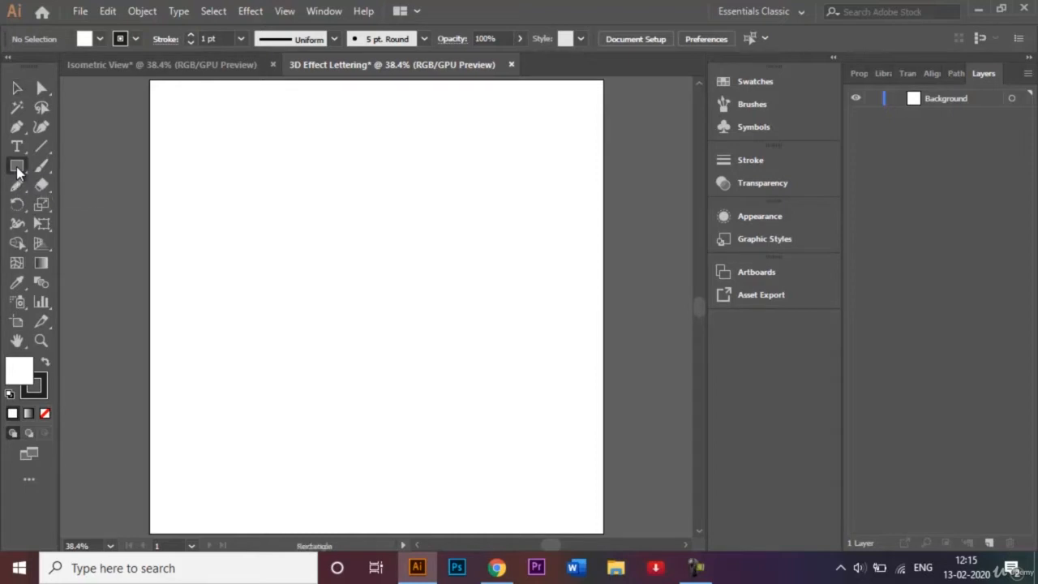
left_click(136, 40)
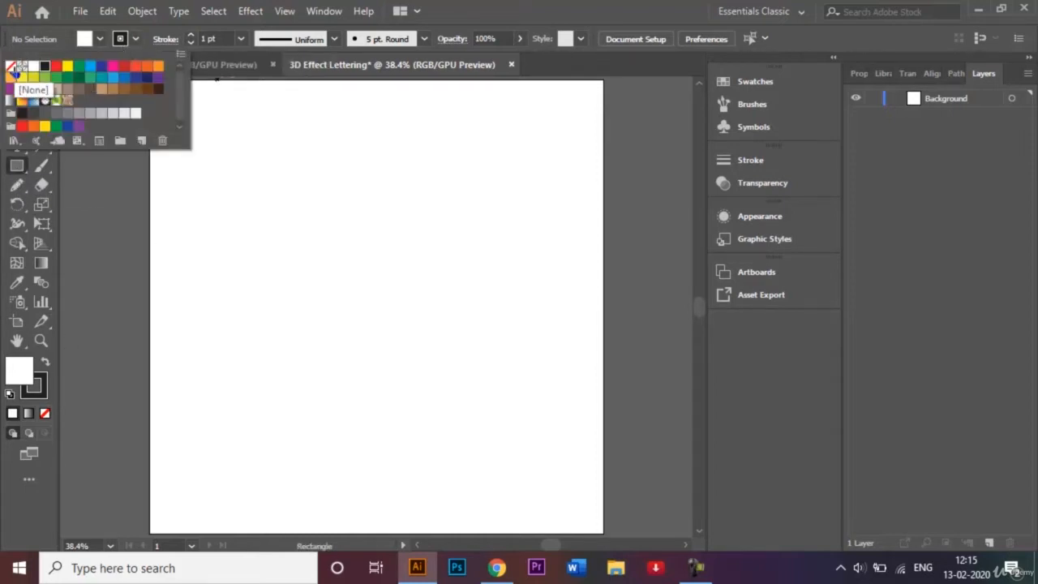
left_click(12, 68)
left_click(103, 42)
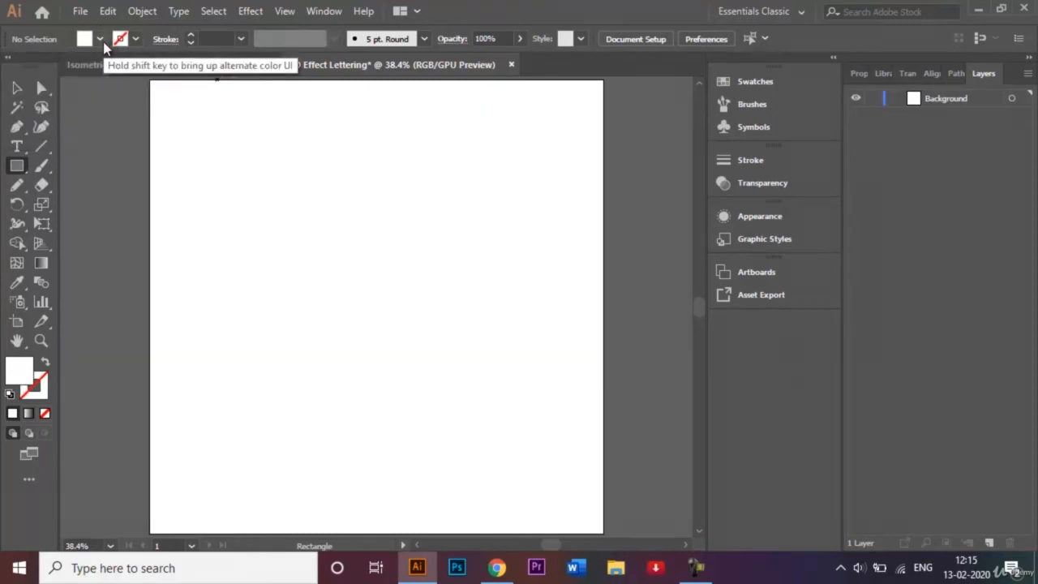
left_click(103, 41)
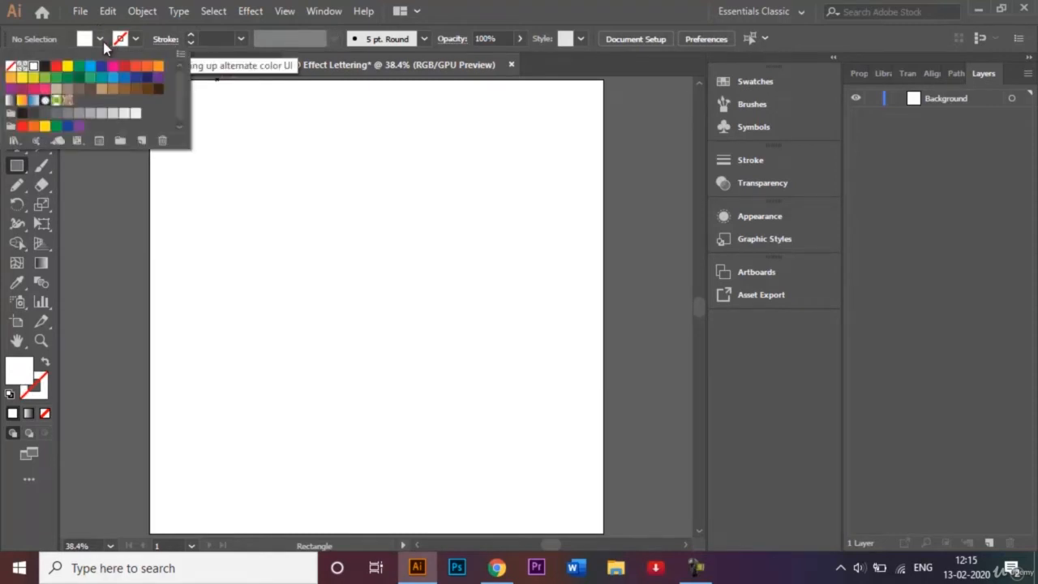
left_click(69, 69)
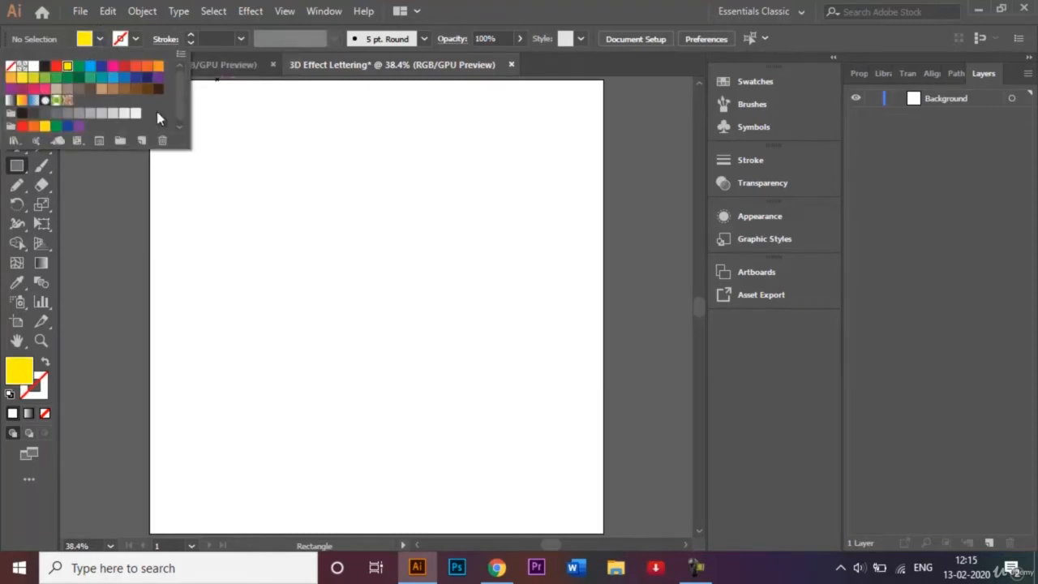
left_click(328, 271)
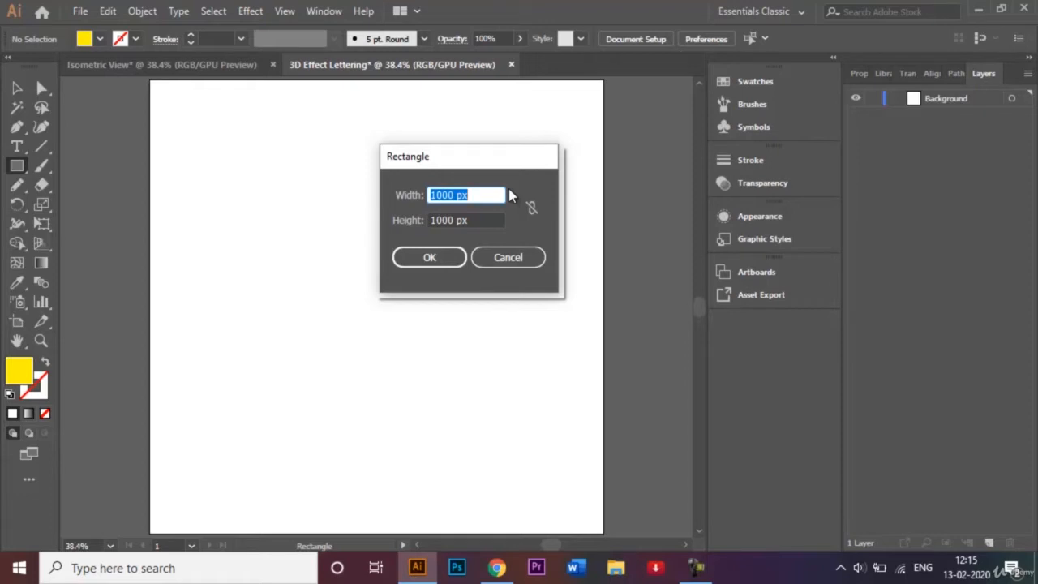
left_click(456, 257)
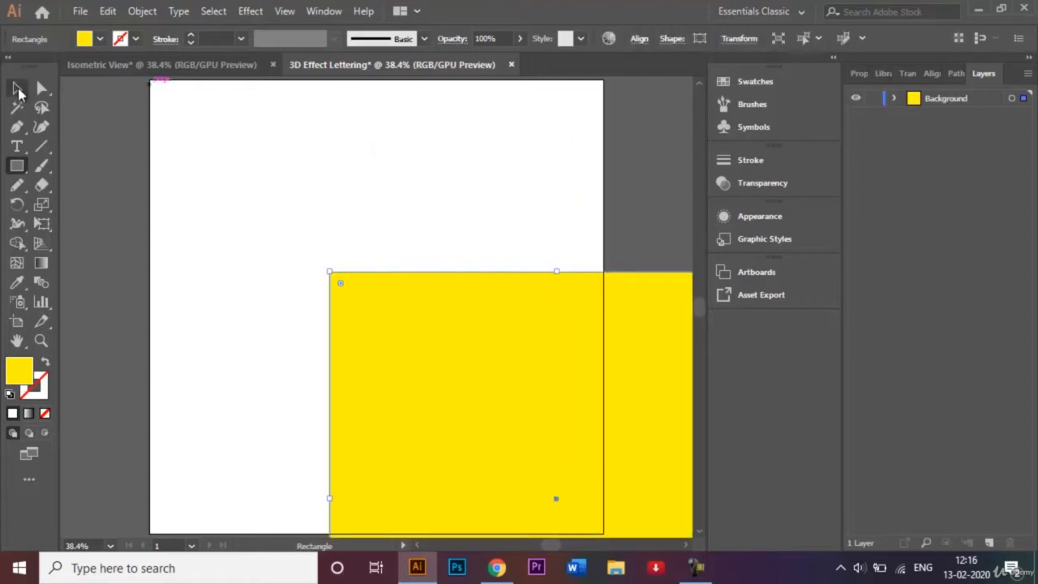
Step: Move the yellow rectangle so it covers the artboard exactly and lock the Background layer
left_click(17, 89)
left_click_drag(499, 375, 317, 179)
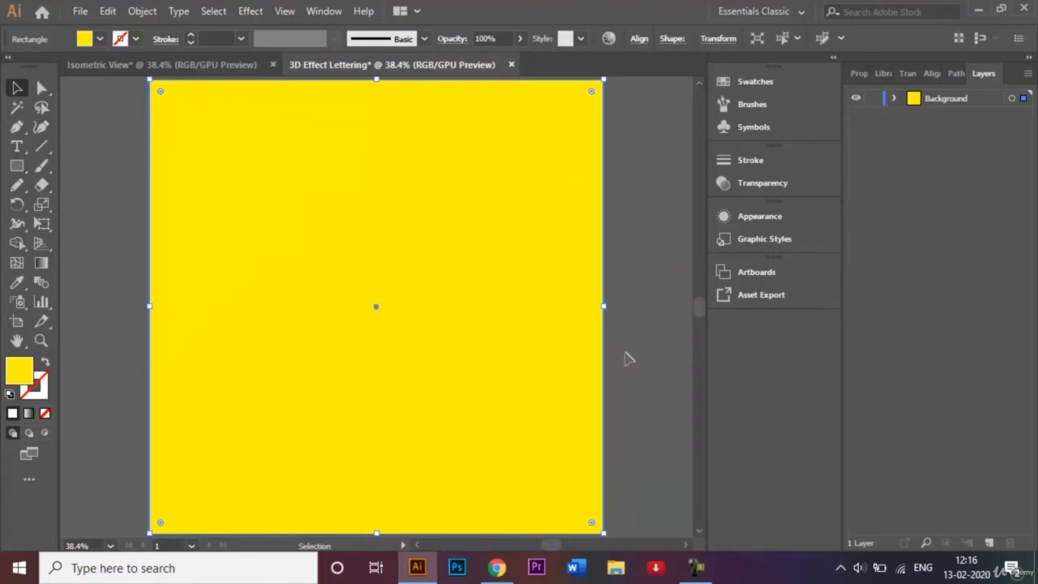
left_click(874, 98)
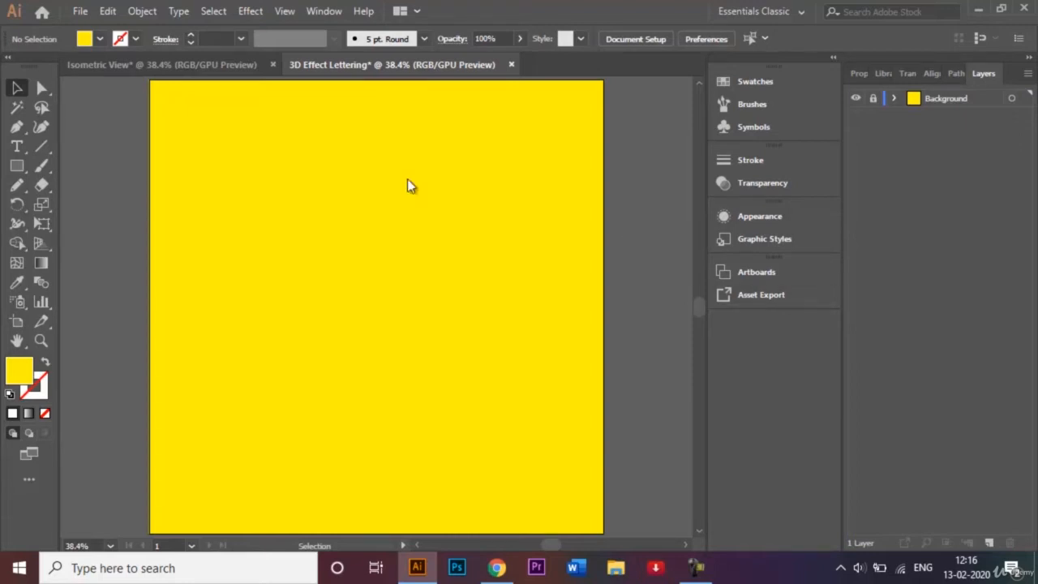
Step: Check the Isometric View document again, add a layer above Background in 3D Effect Lettering, and name it "Text"
left_click(242, 67)
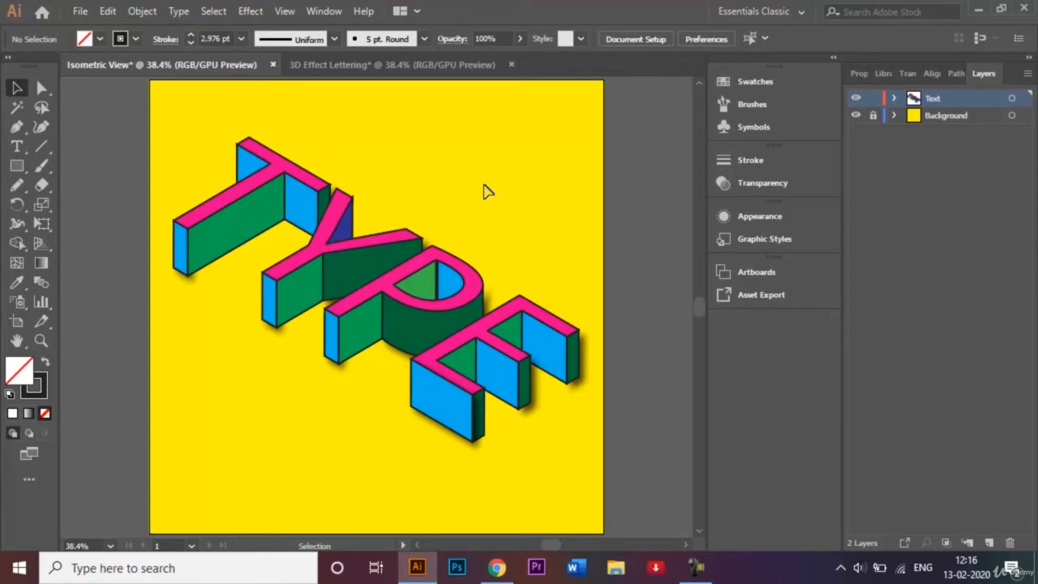
left_click(344, 68)
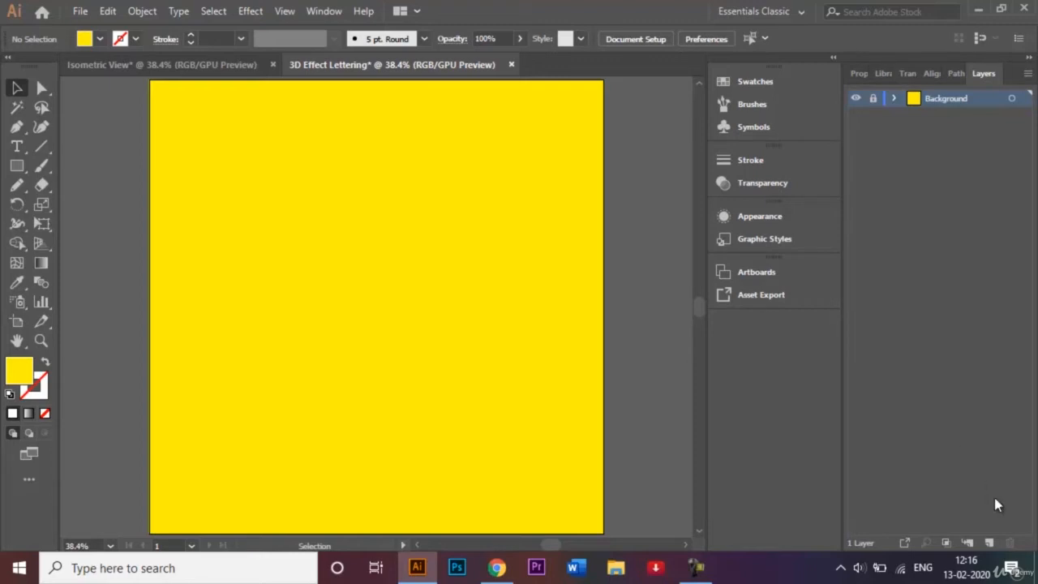
left_click(992, 540)
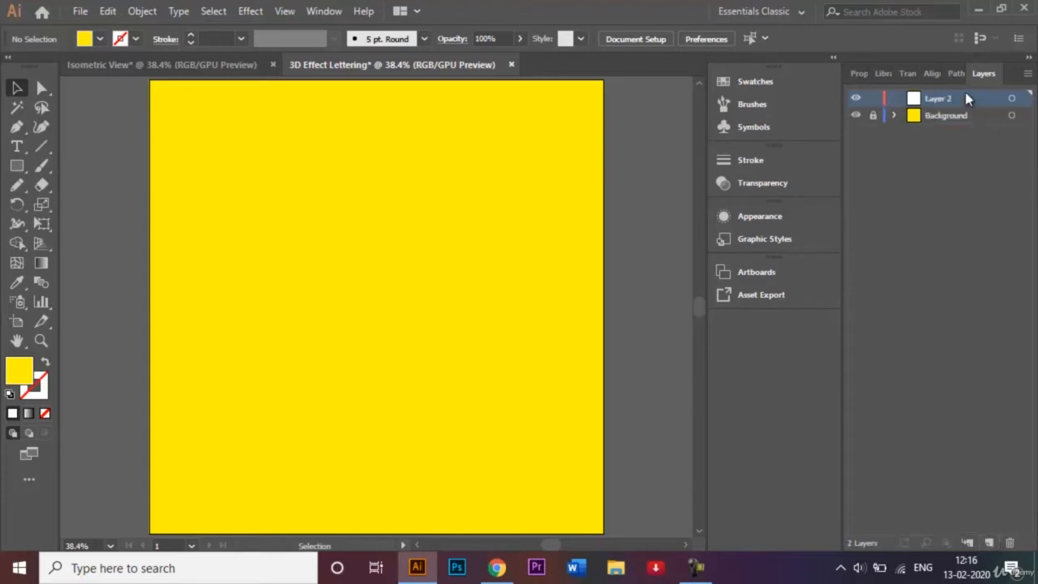
double_click(944, 99)
key("BackSpace")
type("Text")
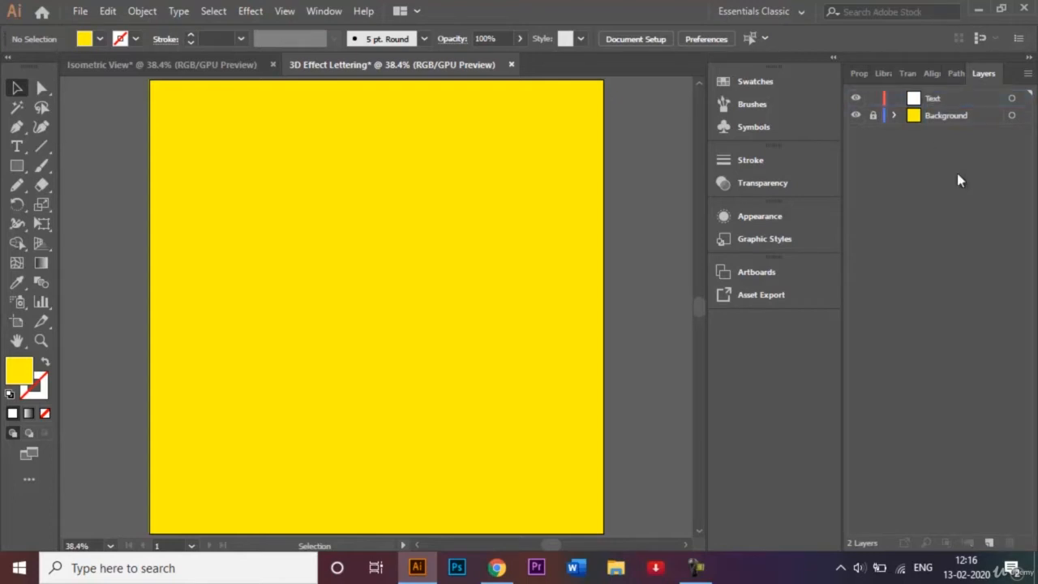
left_click(942, 97)
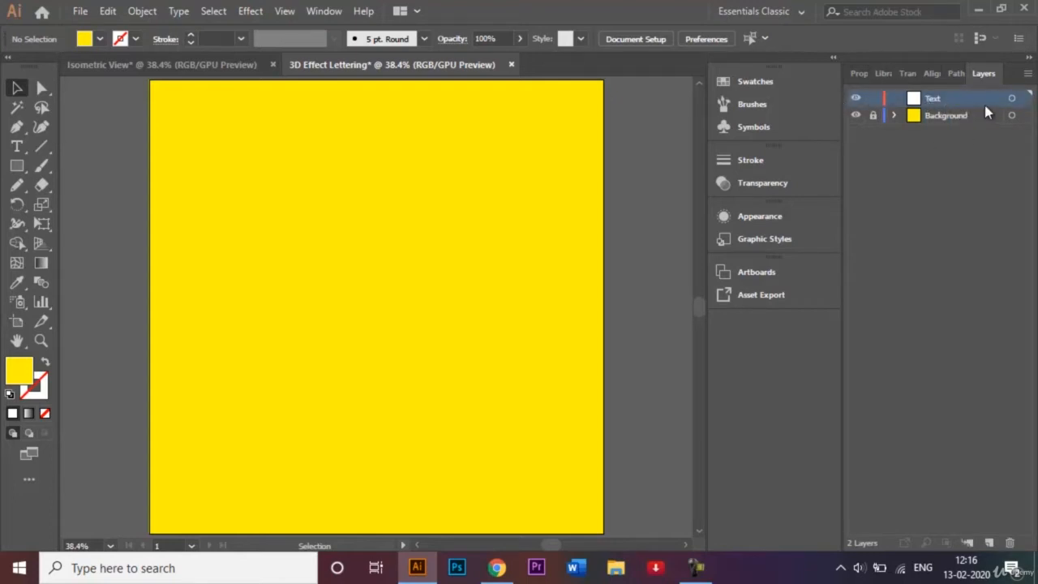
Step: Add the point text "TYPE" in the upper part of the artboard on the Text layer
left_click(17, 146)
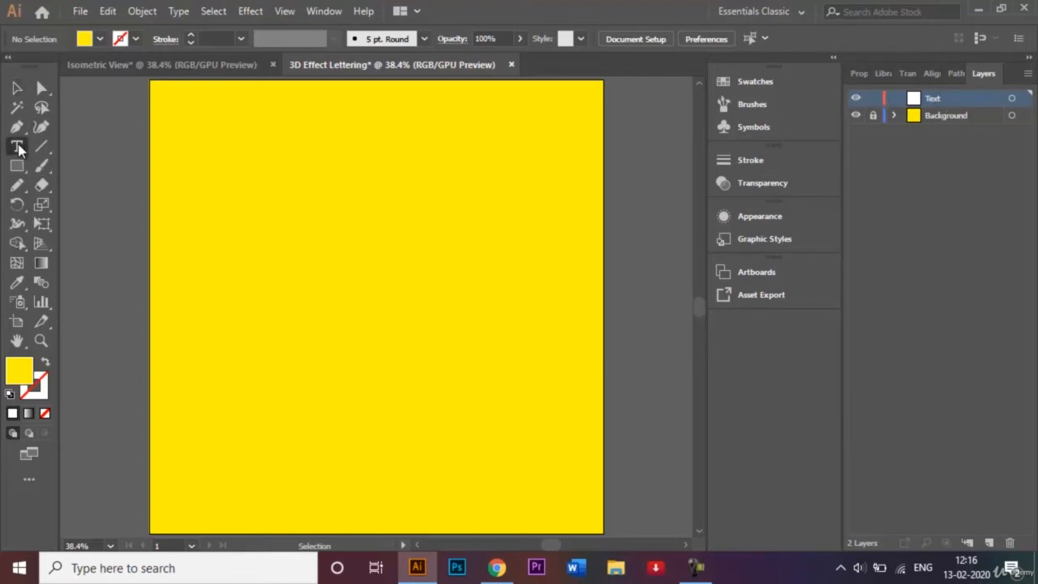
left_click(291, 214)
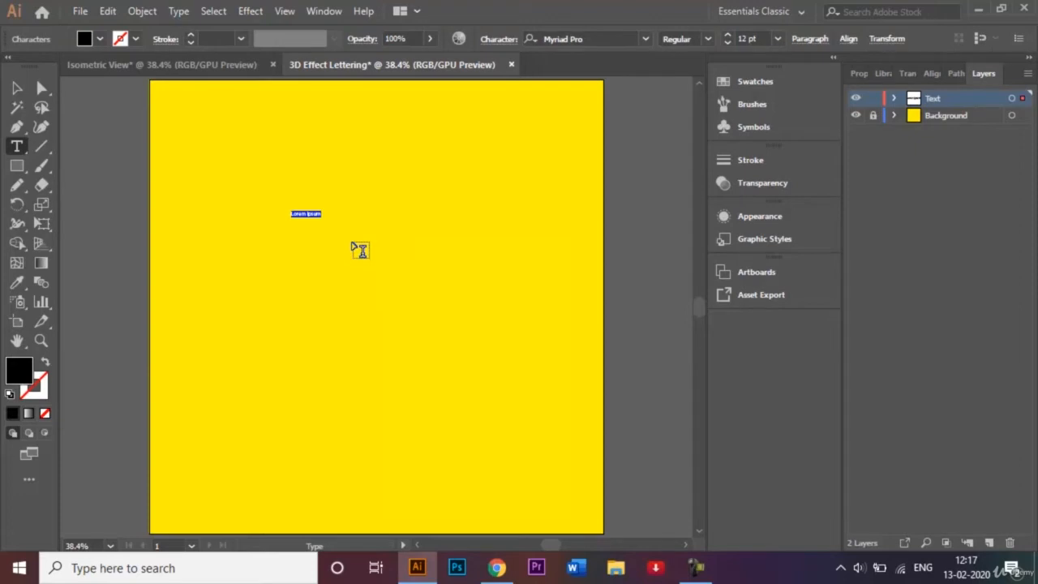
key("BackSpace")
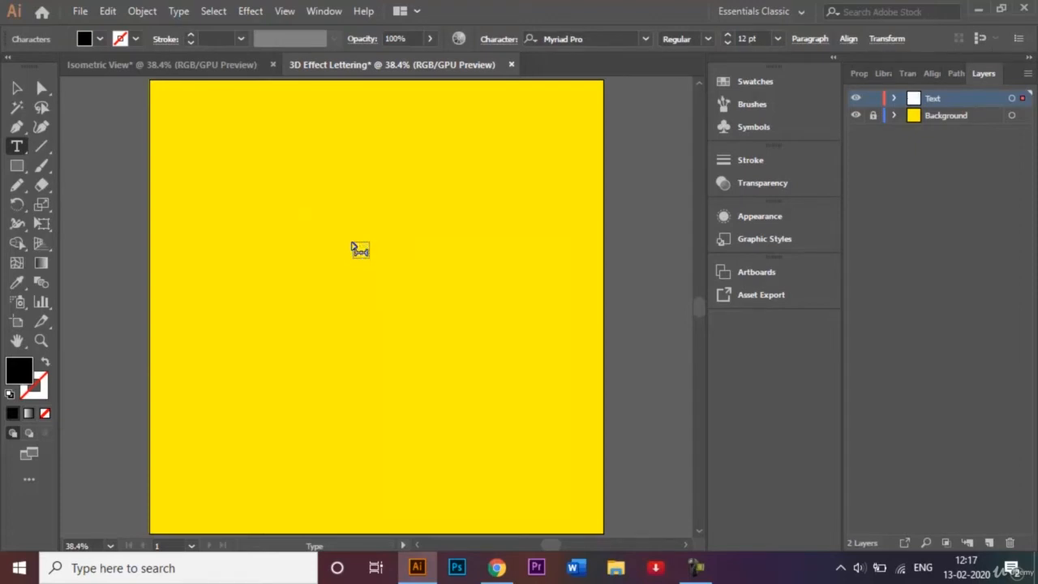
type("TY")
key("BackSpace")
key("BackSpace")
type("TYPE")
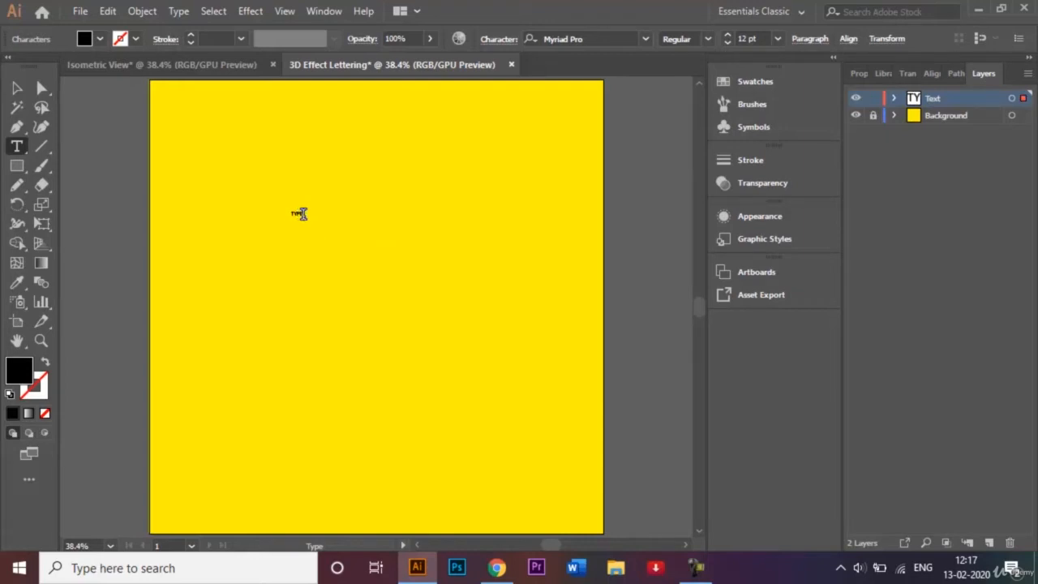
Step: Set the whole TYPE text in Arial Bold at 200 pt
left_click_drag(301, 213, 271, 212)
left_click(645, 39)
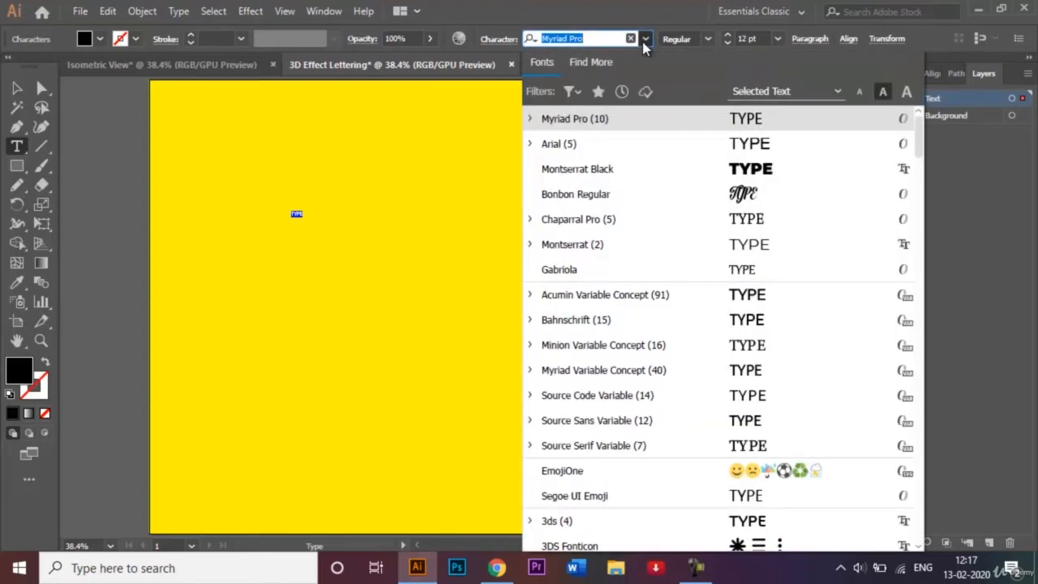
left_click(595, 146)
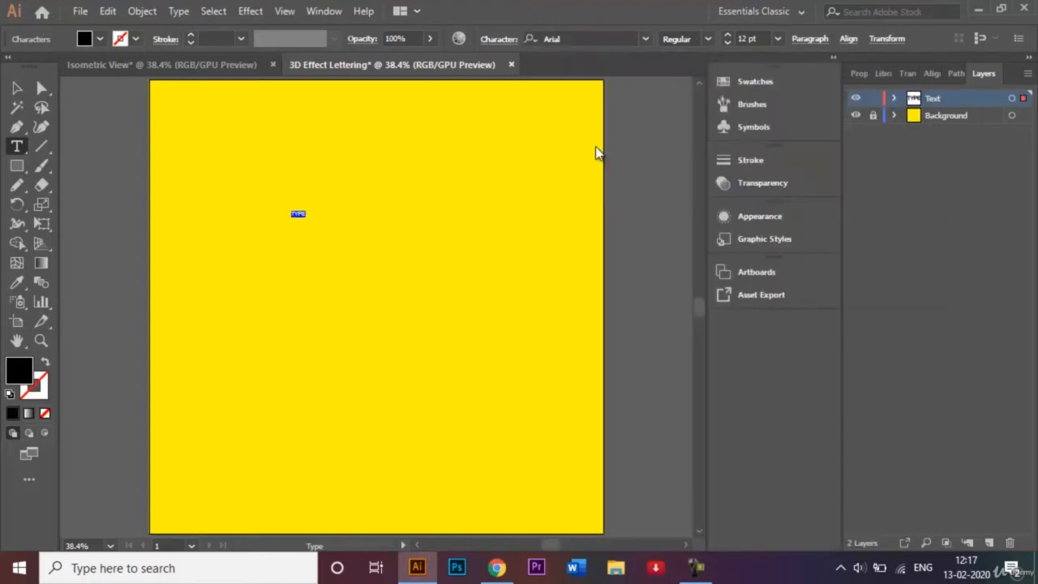
left_click(710, 41)
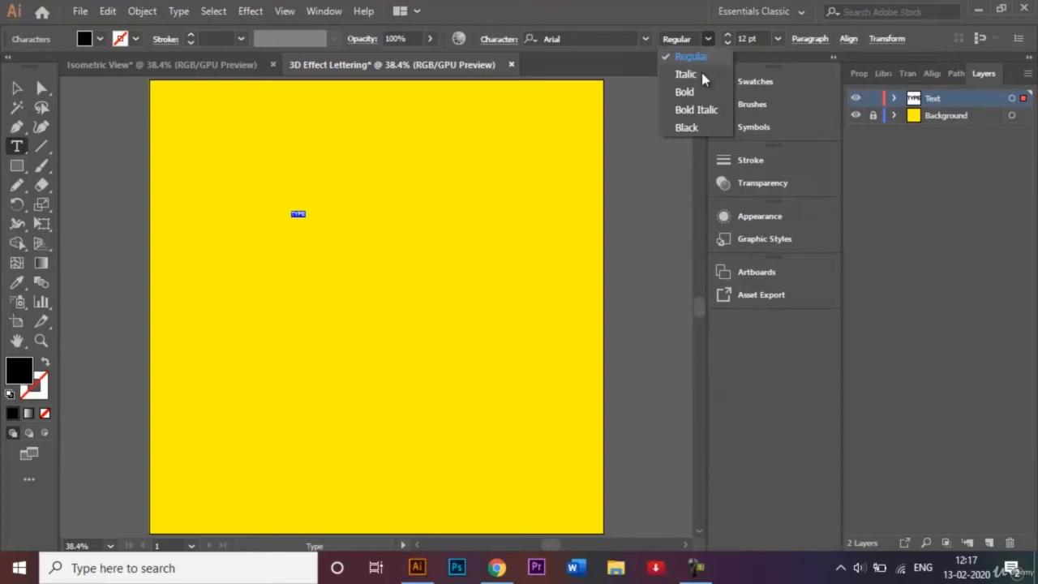
left_click(693, 92)
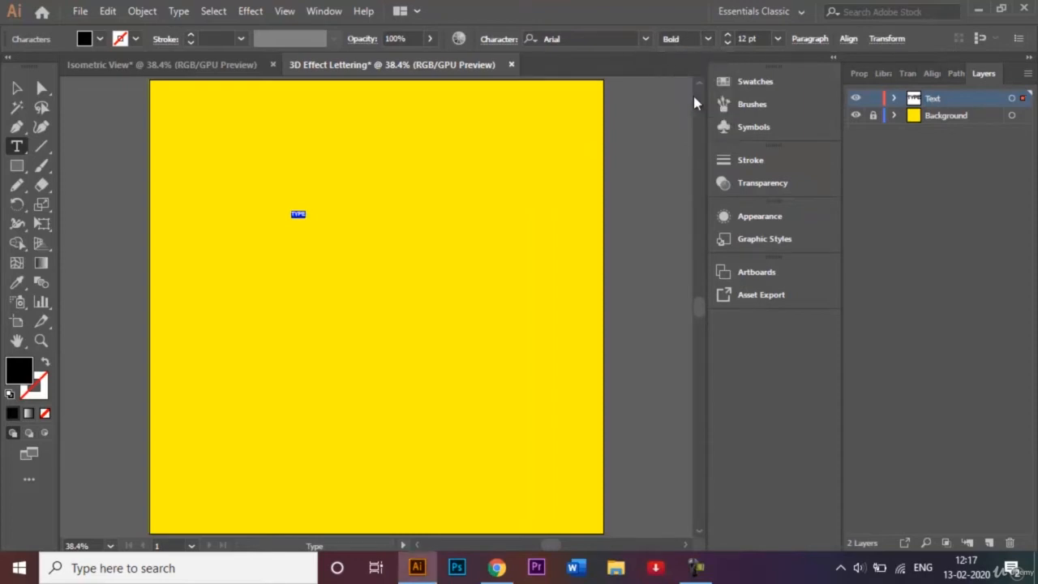
left_click(742, 38)
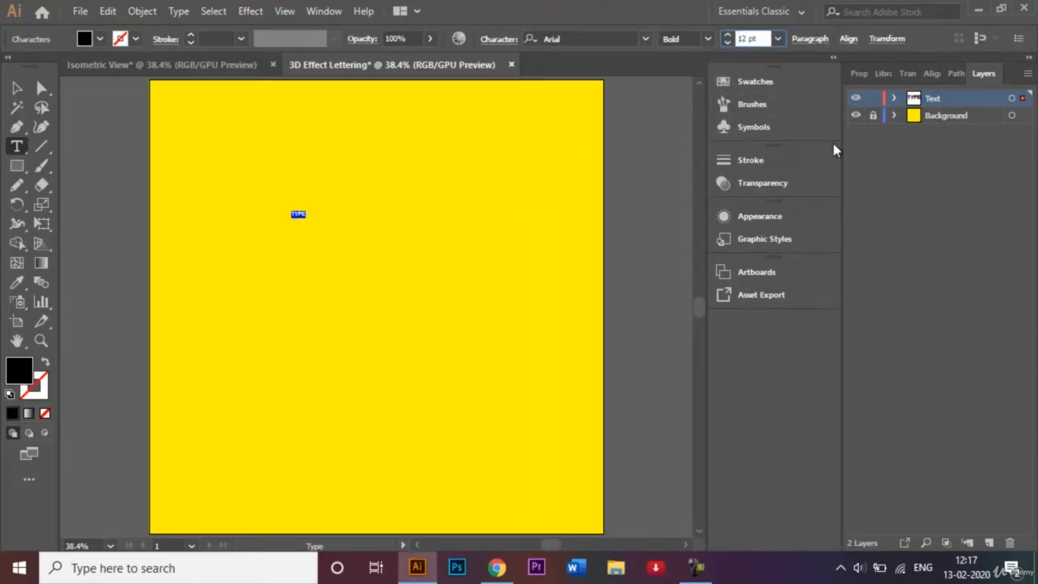
type("200")
key("Return")
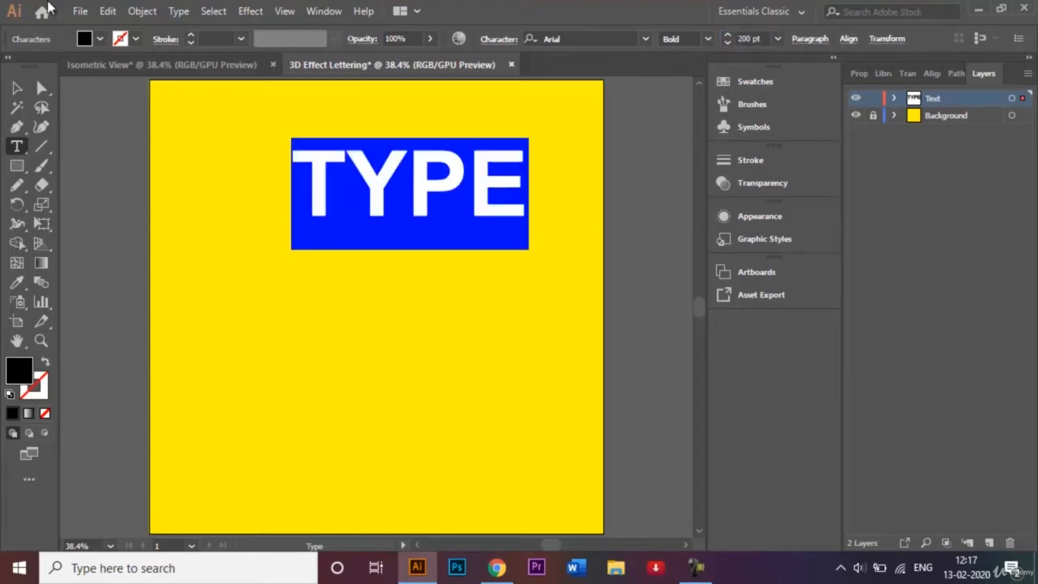
Step: Move the TYPE text to the middle of the artboard and fill it with the grey swatch C=0 M=0 Y=0 K=50
left_click(17, 87)
left_click(238, 186)
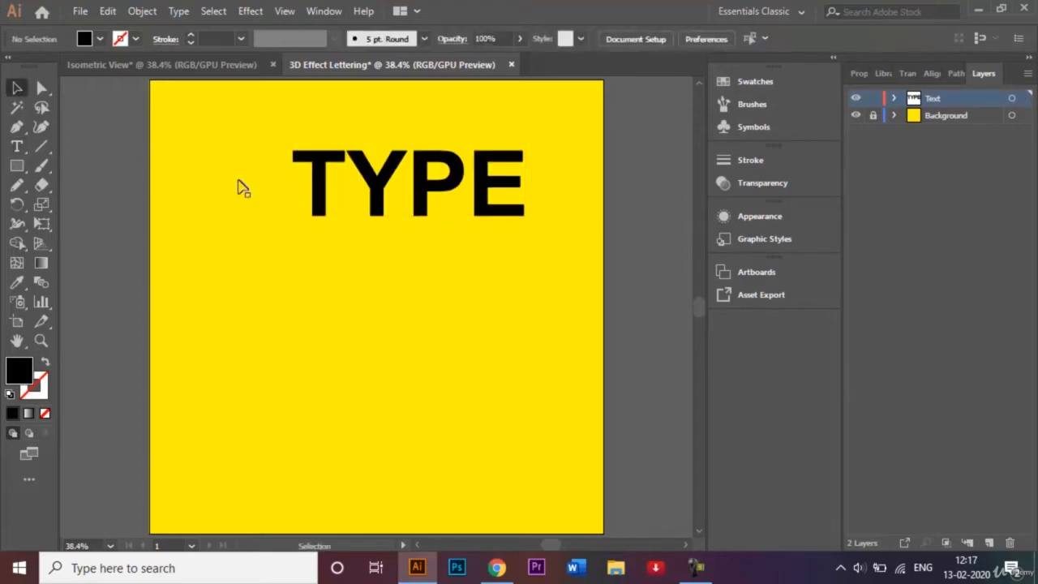
left_click_drag(401, 210, 365, 313)
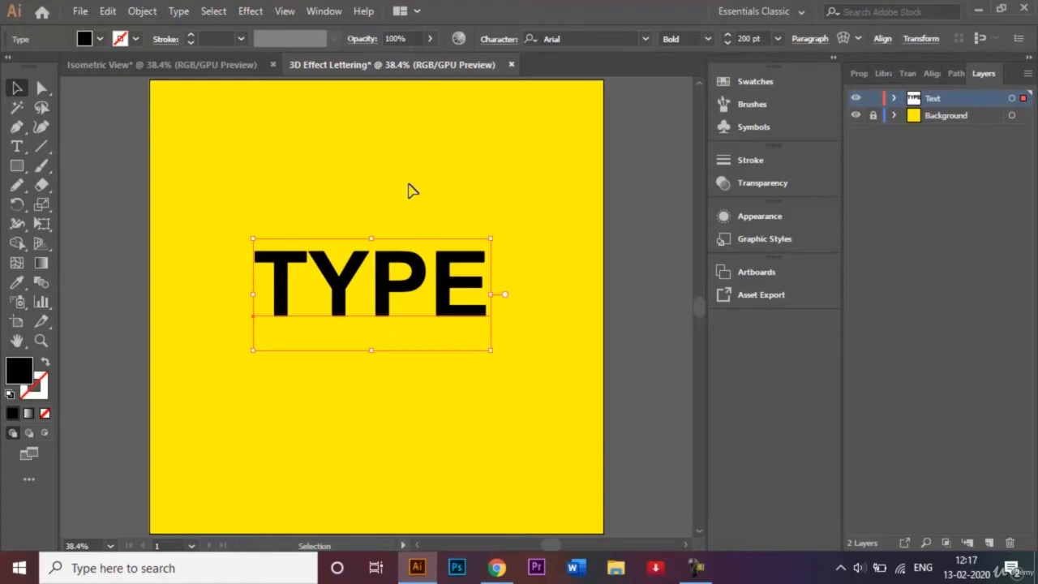
left_click(102, 39)
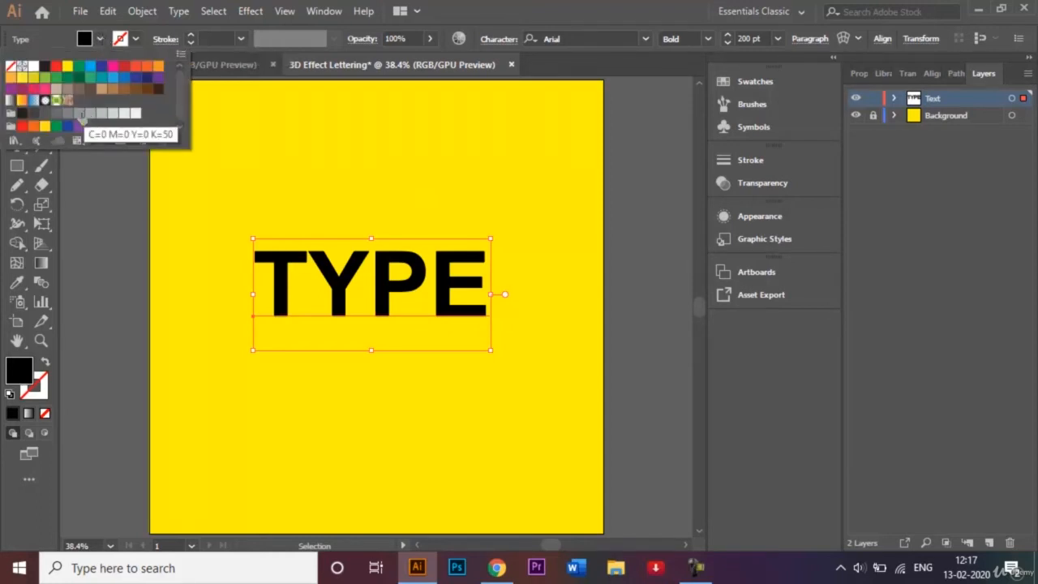
left_click(81, 114)
left_click(136, 234)
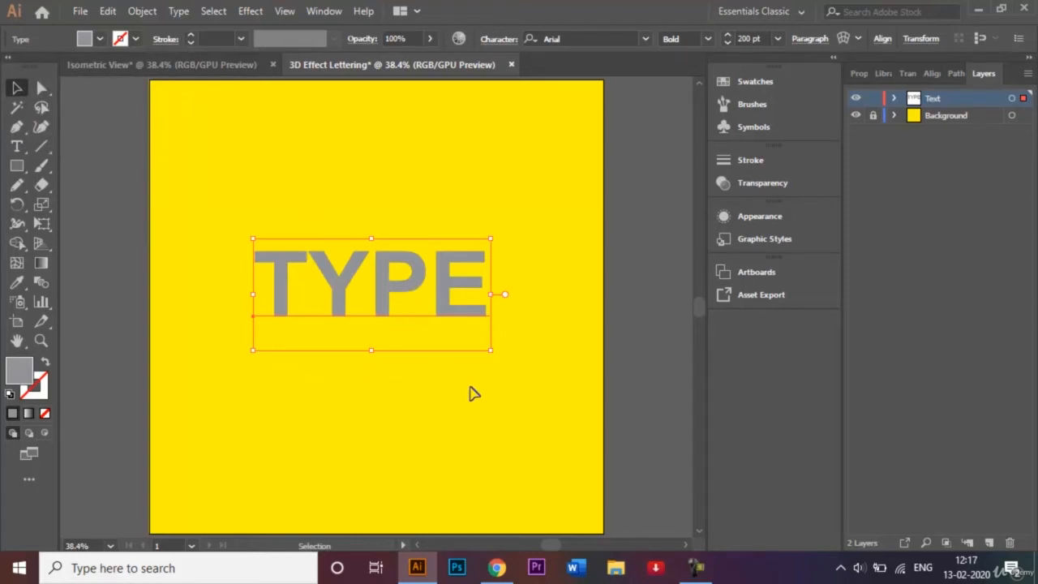
left_click(251, 11)
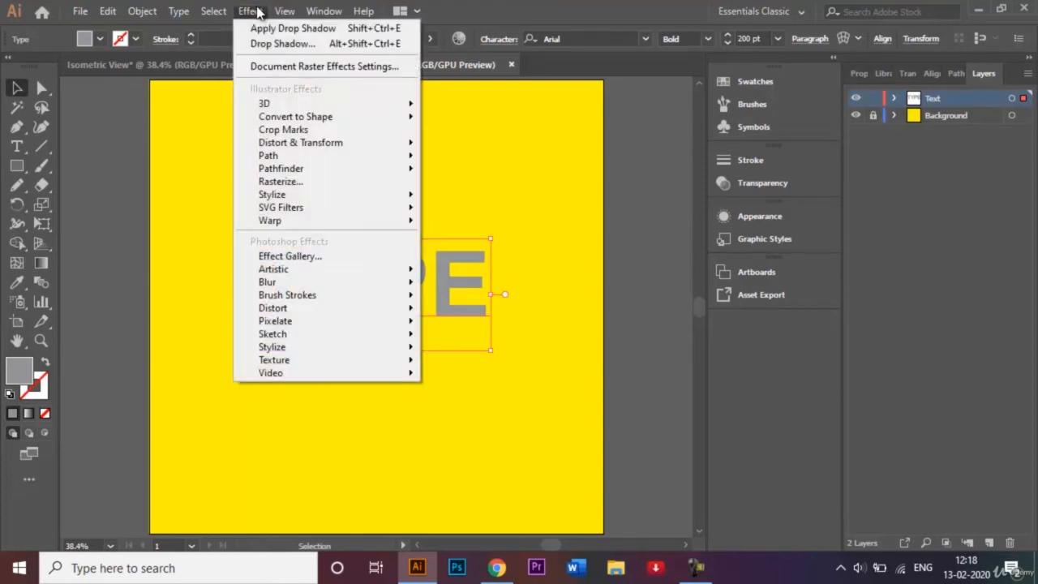
left_click(431, 144)
left_click(385, 258)
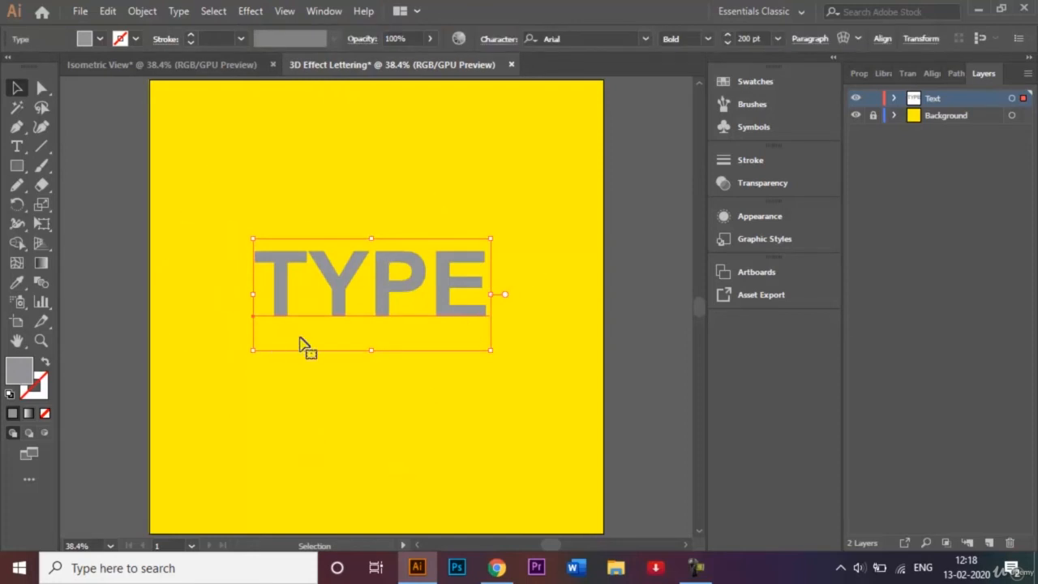
Step: Apply a 3D Extrude & Bevel effect to the TYPE text with preview on and the position Isometric Top
left_click(252, 11)
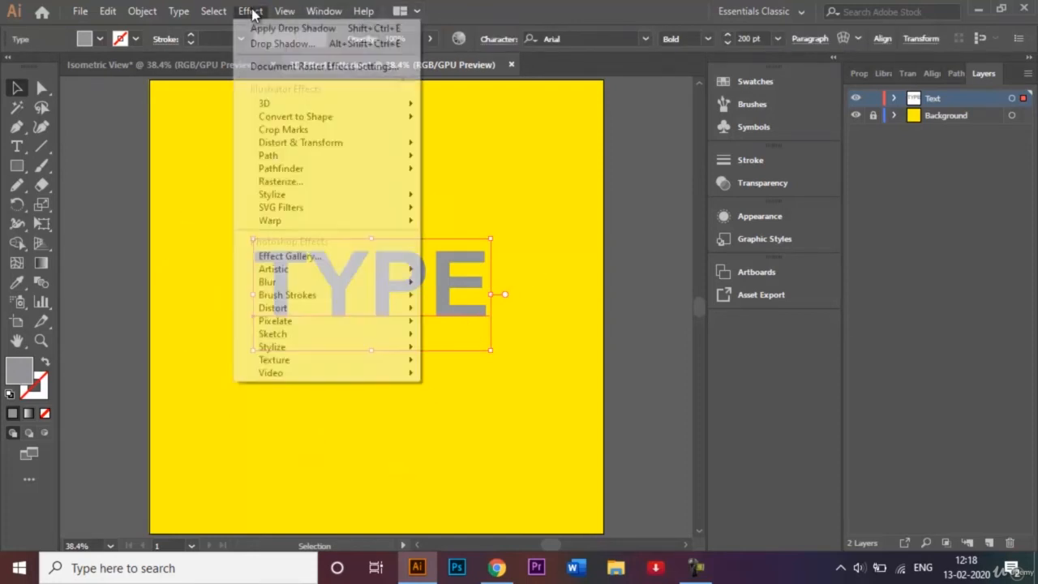
mouse_move(280, 103)
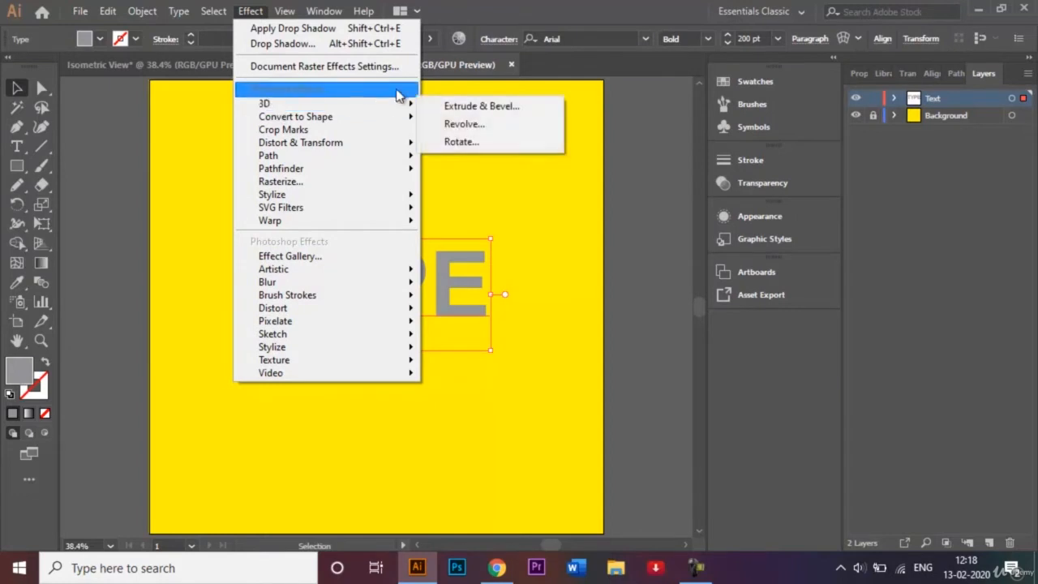
left_click(463, 106)
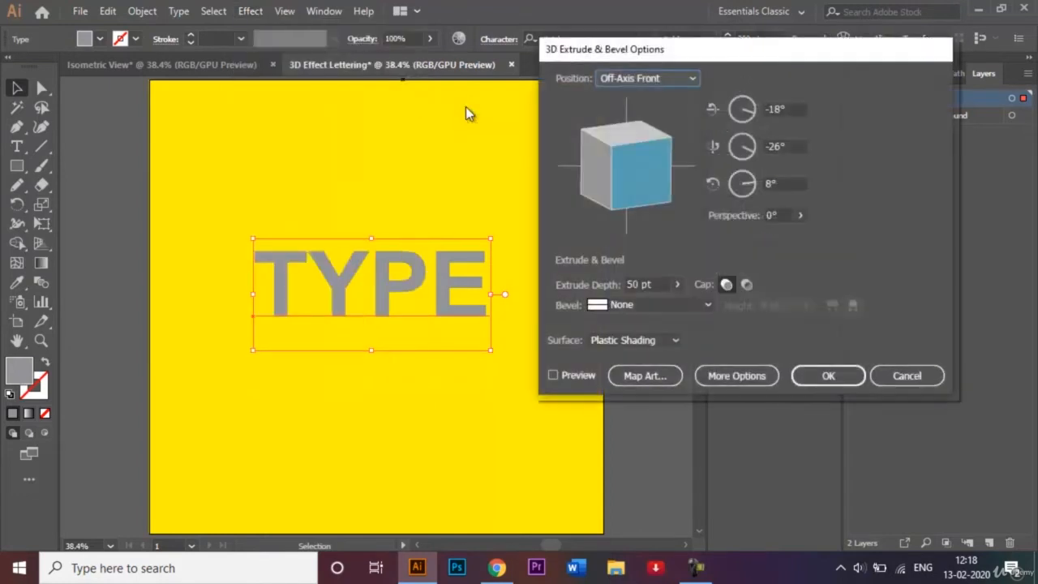
left_click(553, 376)
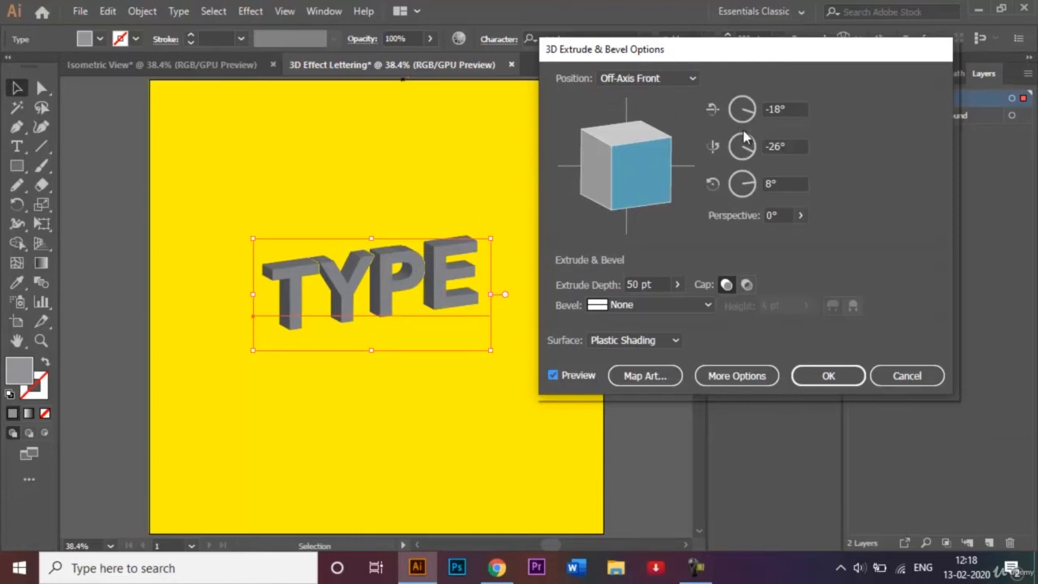
left_click(694, 79)
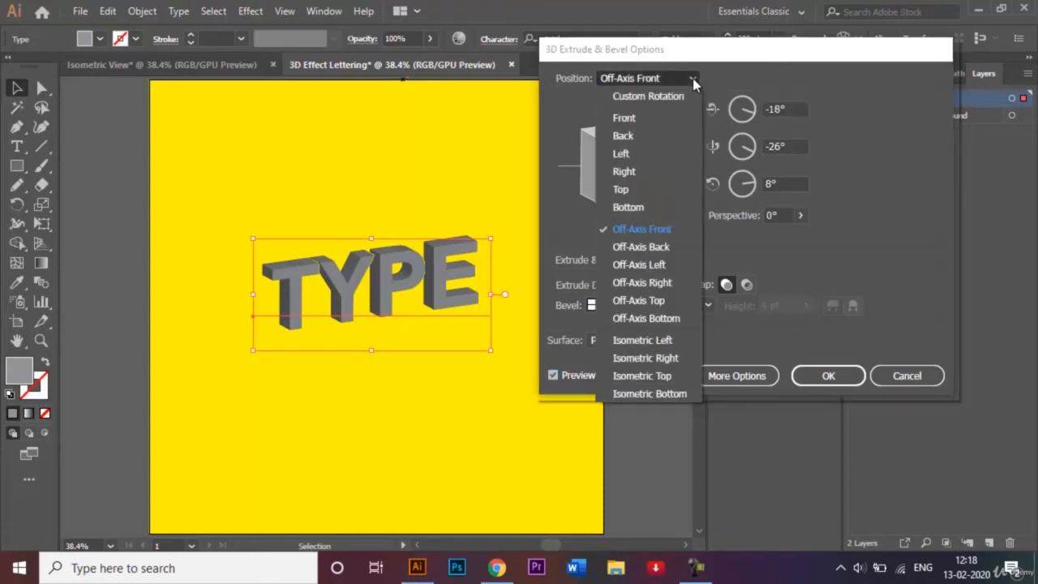
left_click(646, 375)
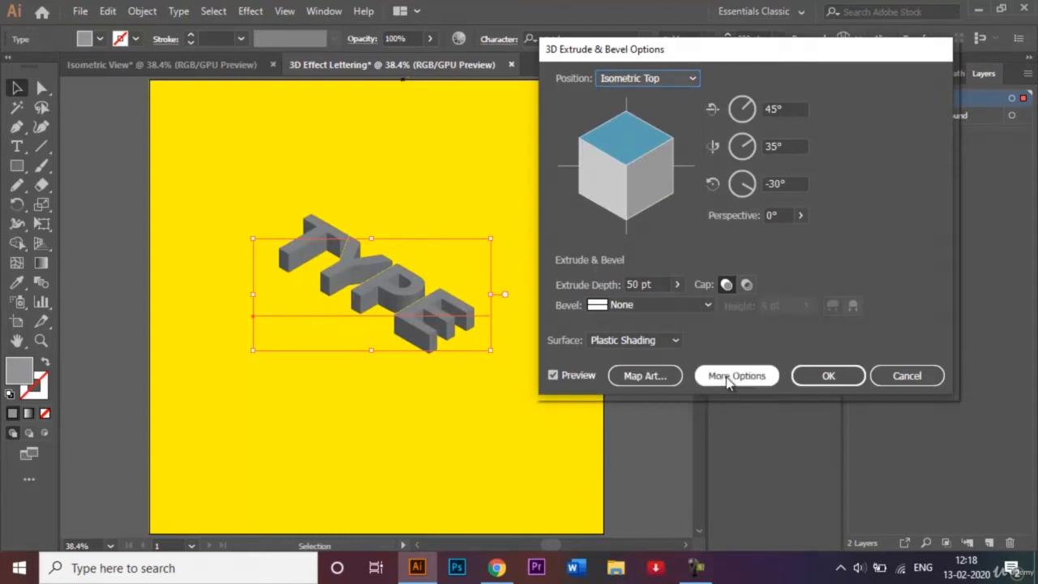
left_click(828, 375)
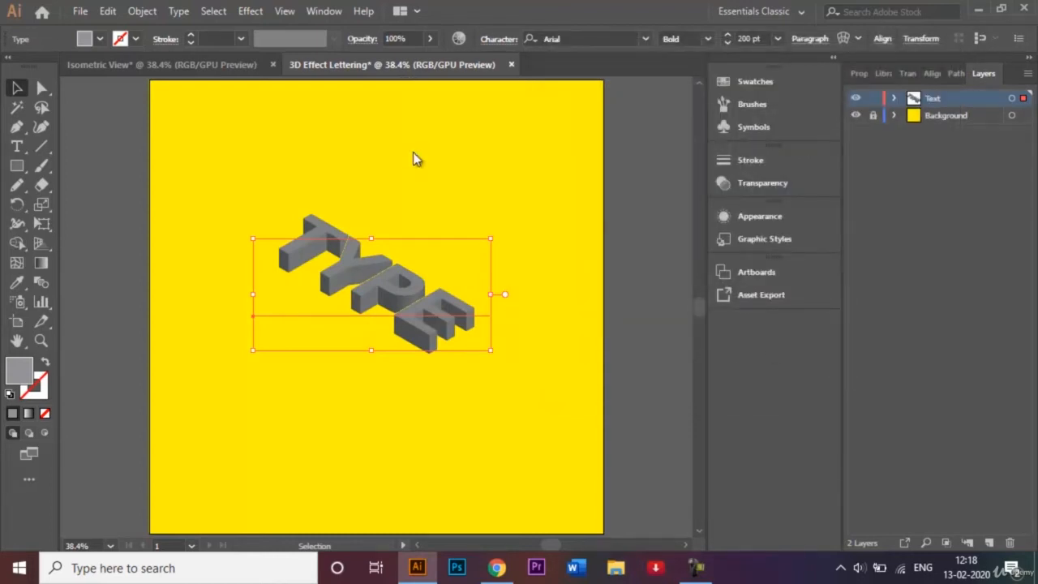
Step: Check the Isometric View document for reference, return to 3D Effect Lettering, and expand the appearance of the extruded text
left_click(240, 65)
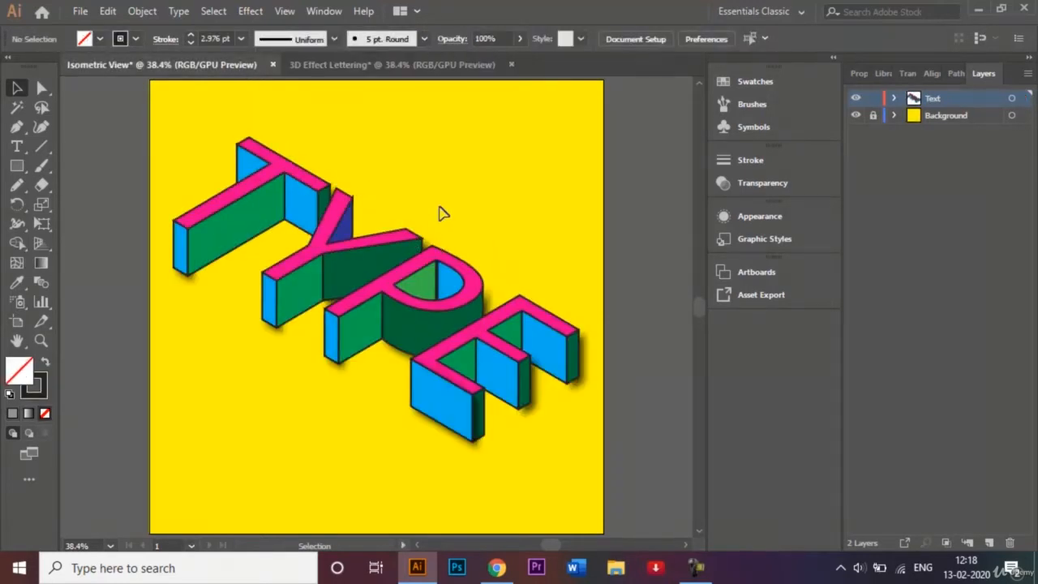
left_click(405, 71)
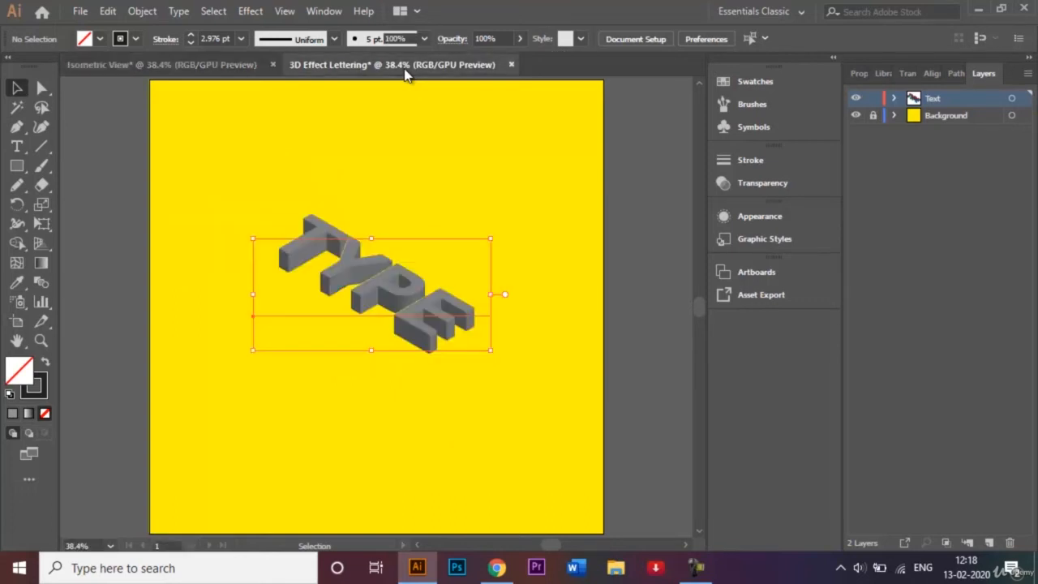
left_click(141, 11)
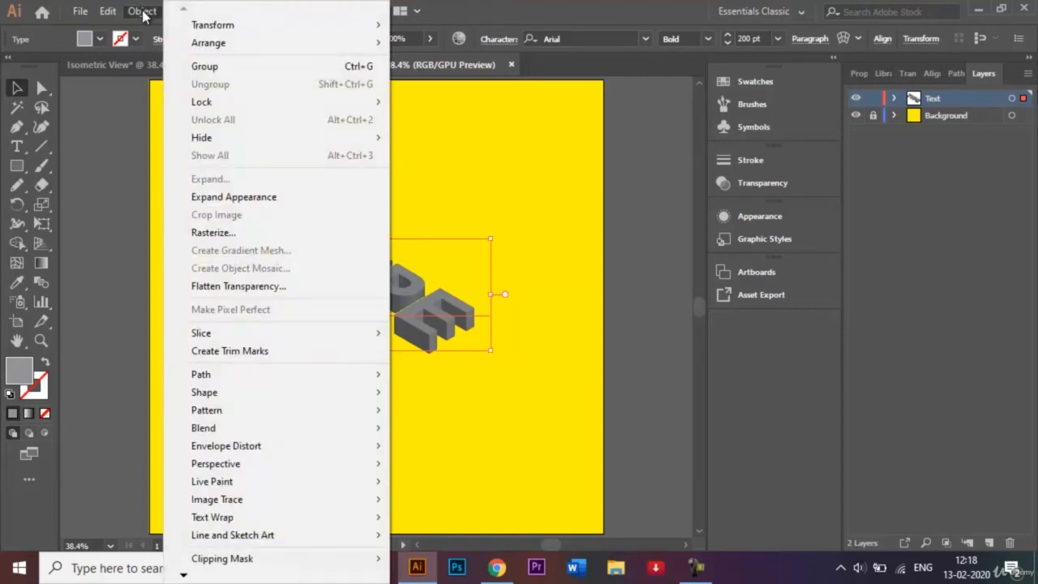
left_click(241, 198)
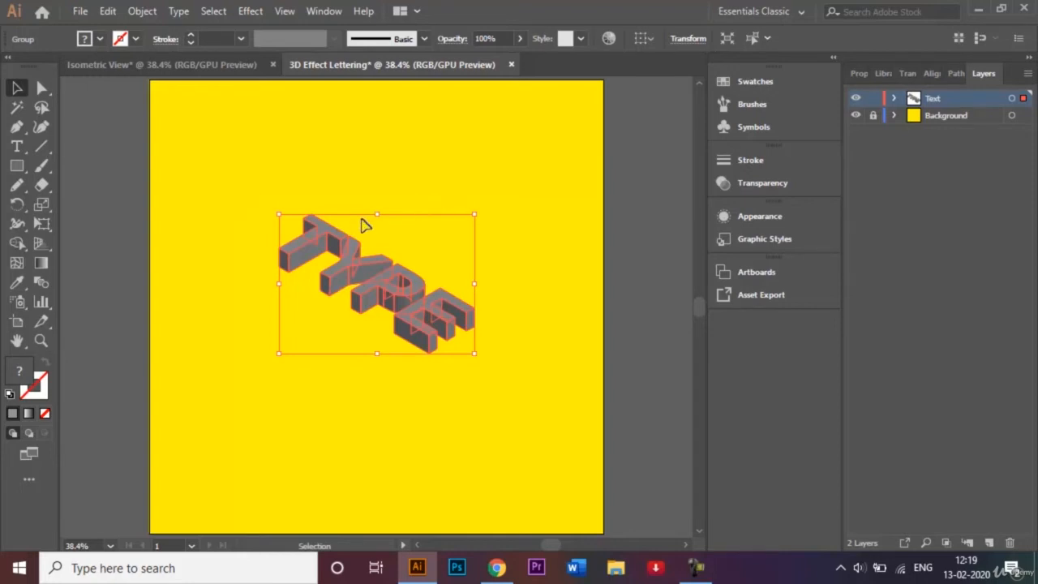
Step: Ungroup the expanded lettering twice and deselect it
right_click(376, 277)
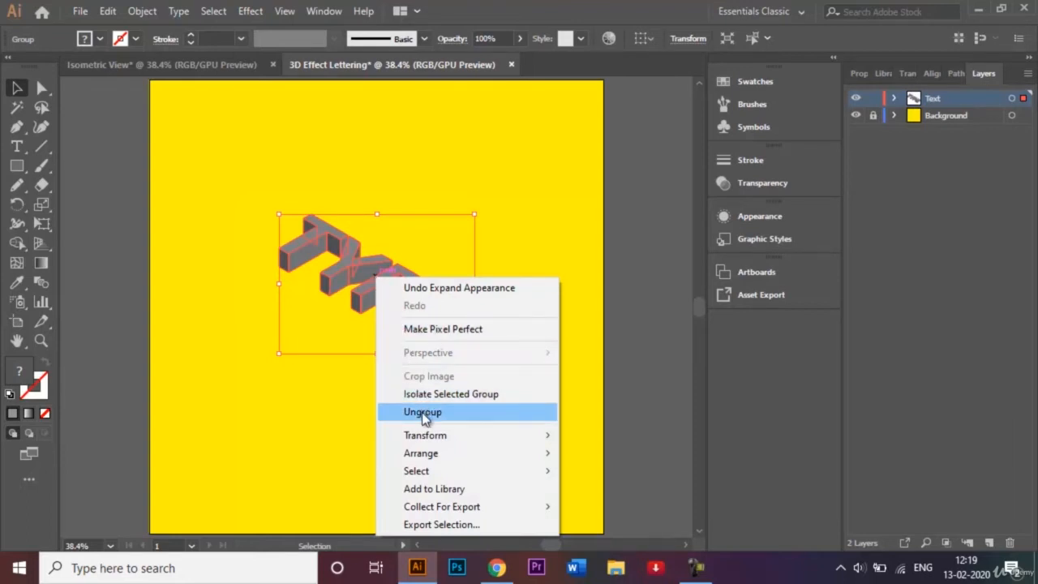
left_click(423, 413)
right_click(382, 278)
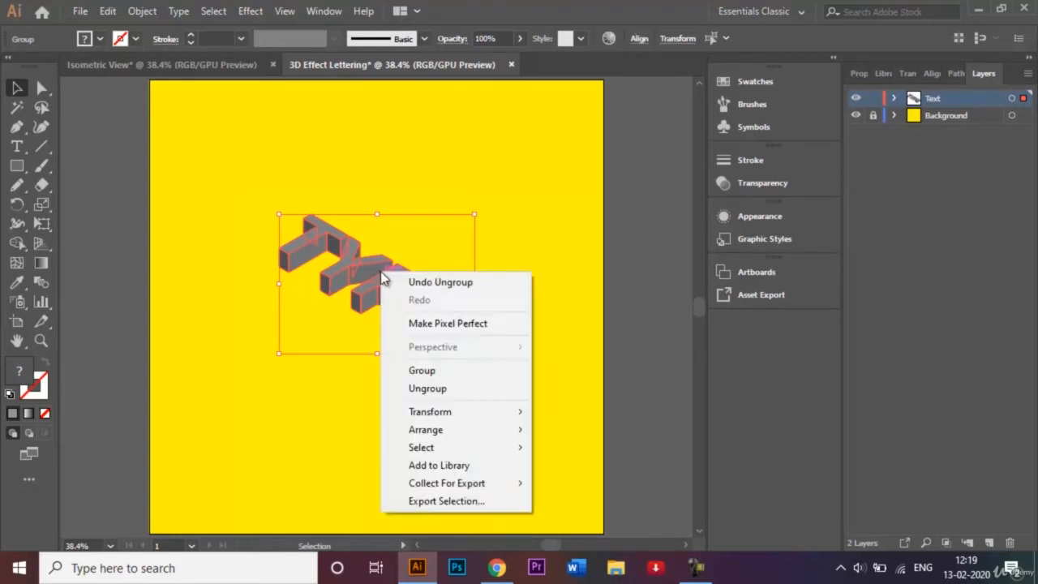
left_click(438, 390)
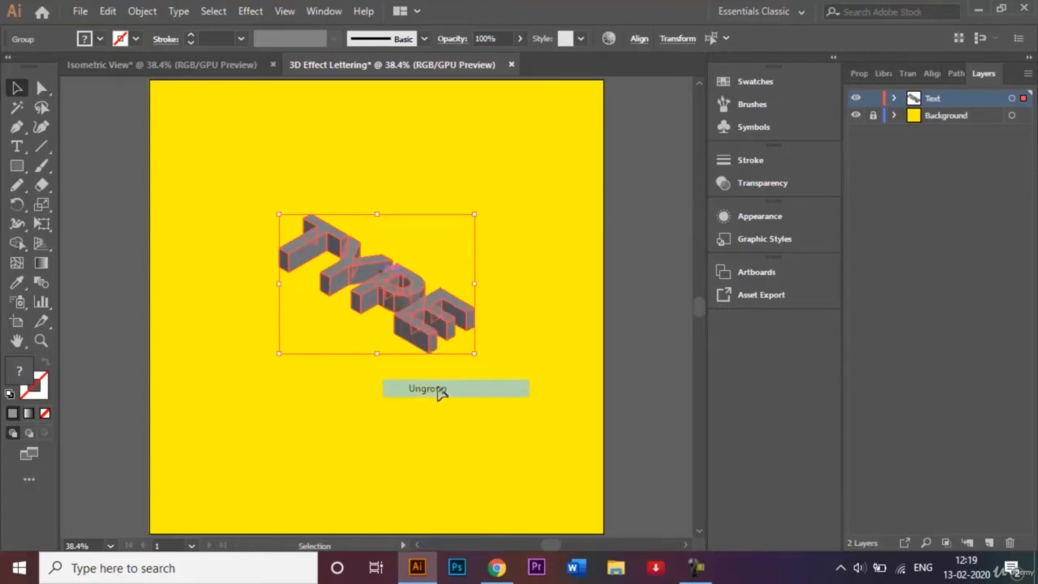
left_click(485, 388)
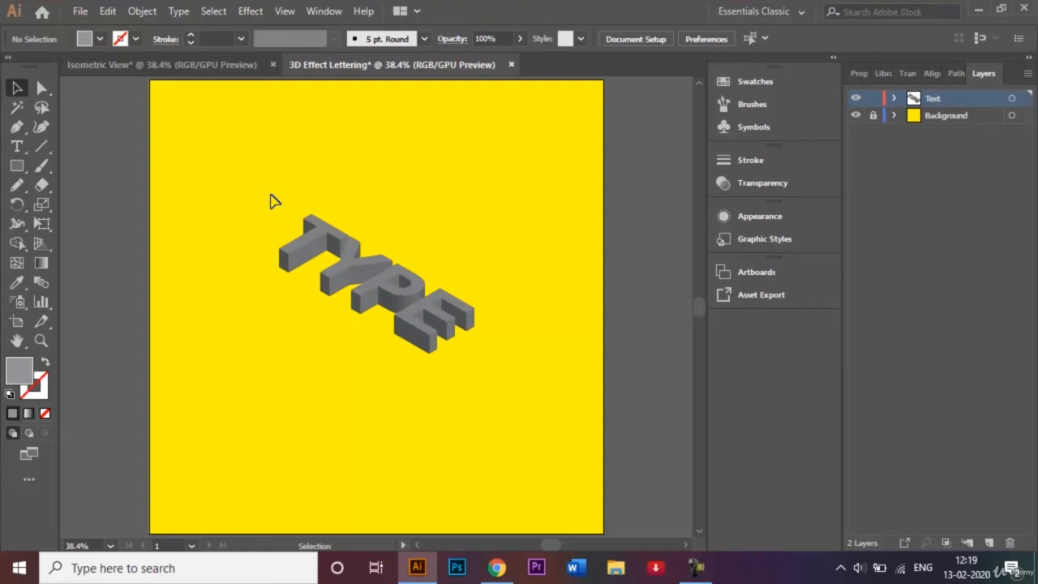
Step: Select all the letter pieces and enlarge them proportionally from the centre until they span almost the full artboard width
left_click_drag(271, 195, 506, 403)
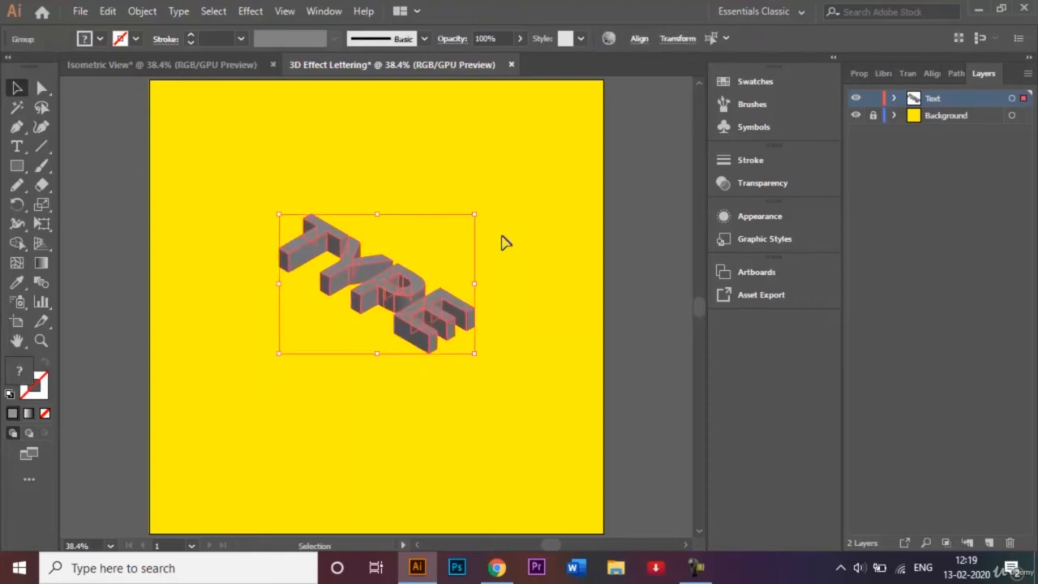
left_click_drag(473, 215, 642, 155)
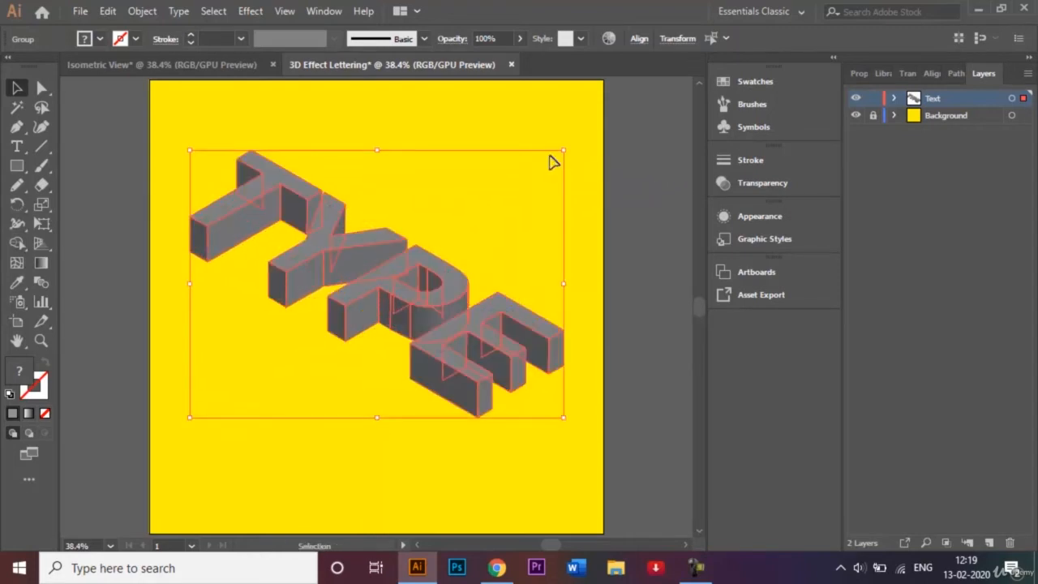
left_click_drag(564, 148, 593, 133)
left_click(632, 221)
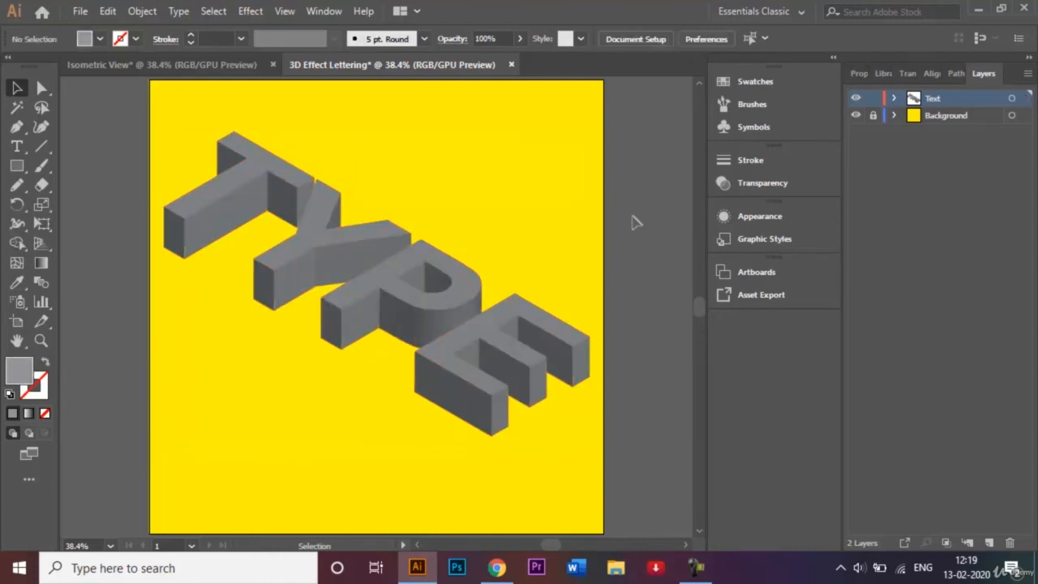
Step: Unite the separate pieces of the letter P's curved outer side face into one shape with Pathfinder
left_click(389, 322)
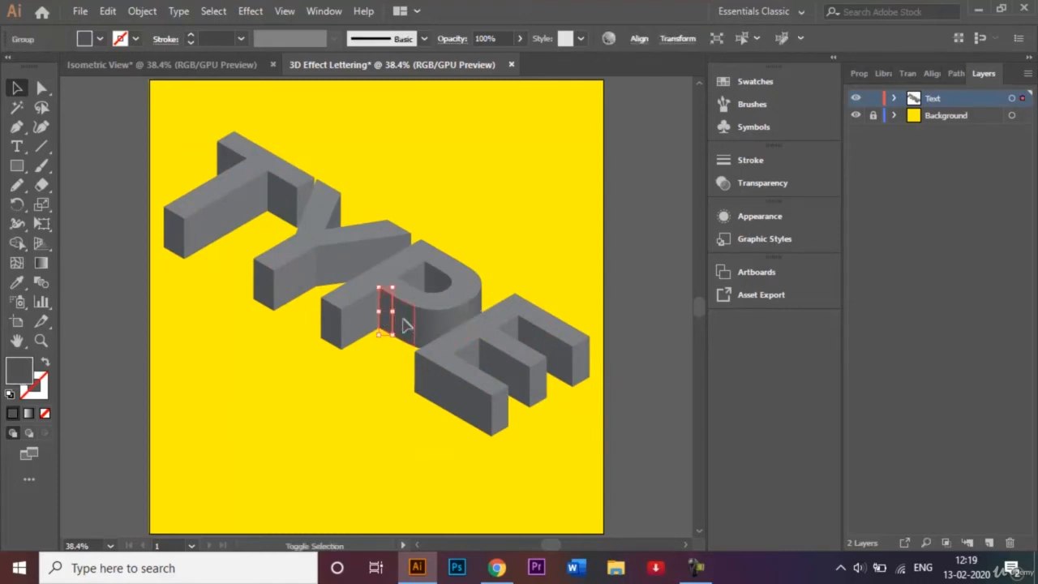
left_click(430, 323, "shift")
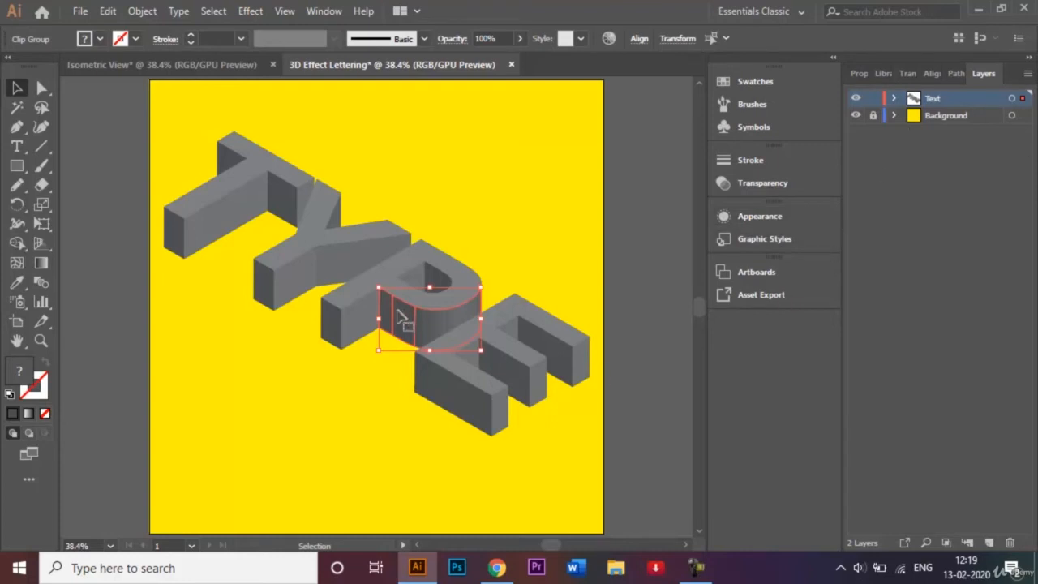
left_click(958, 73)
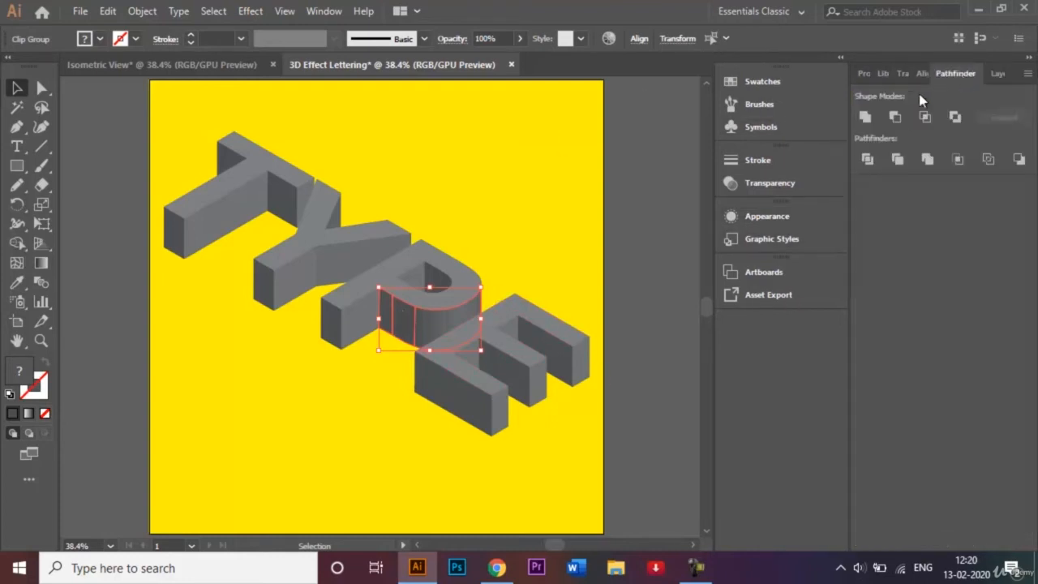
left_click(867, 119)
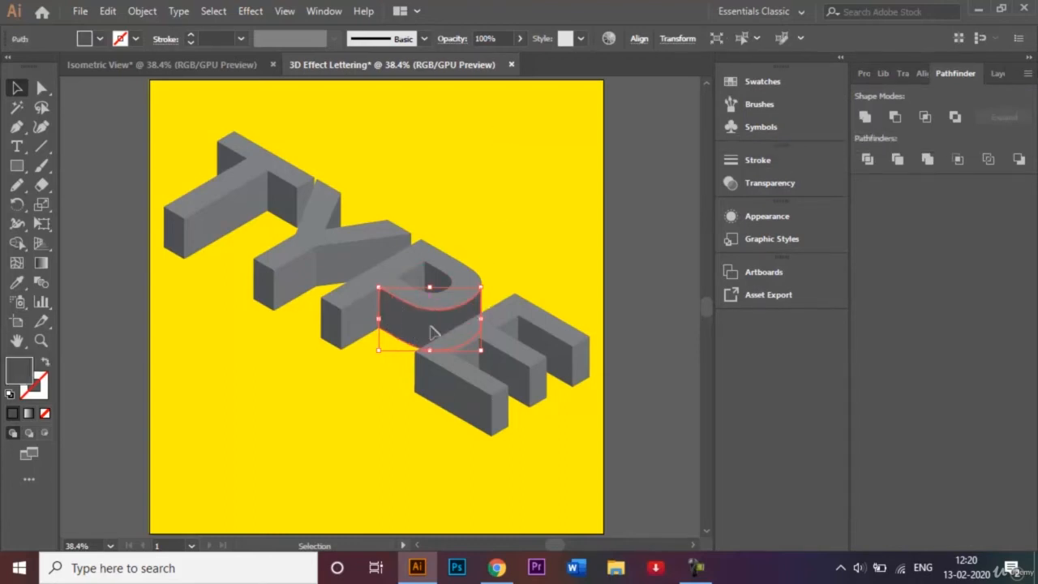
left_click(523, 274)
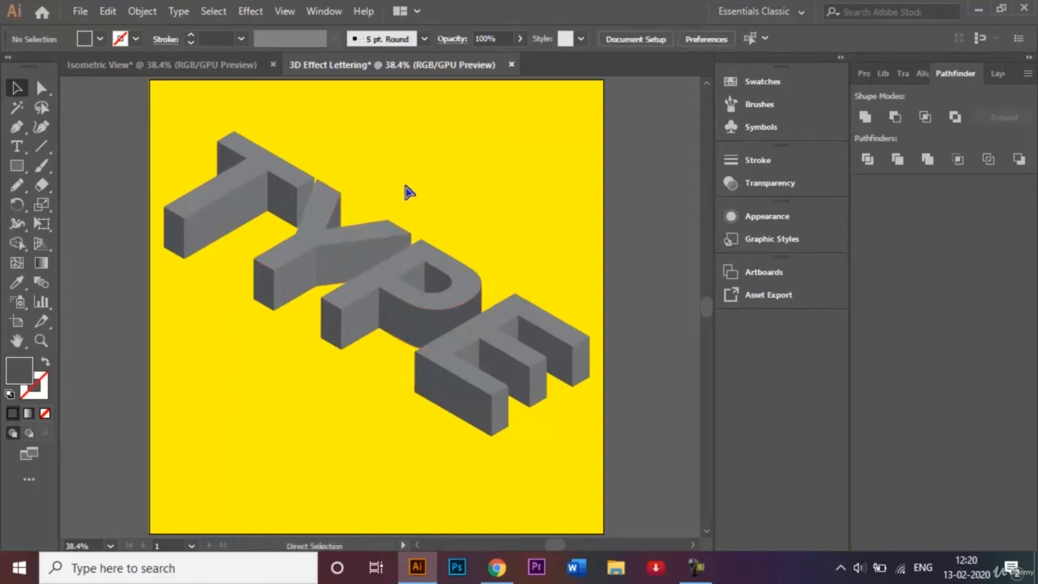
Step: Check the Y's small side face, clear the selection, and show the document's layer list
key("ctrl+plus")
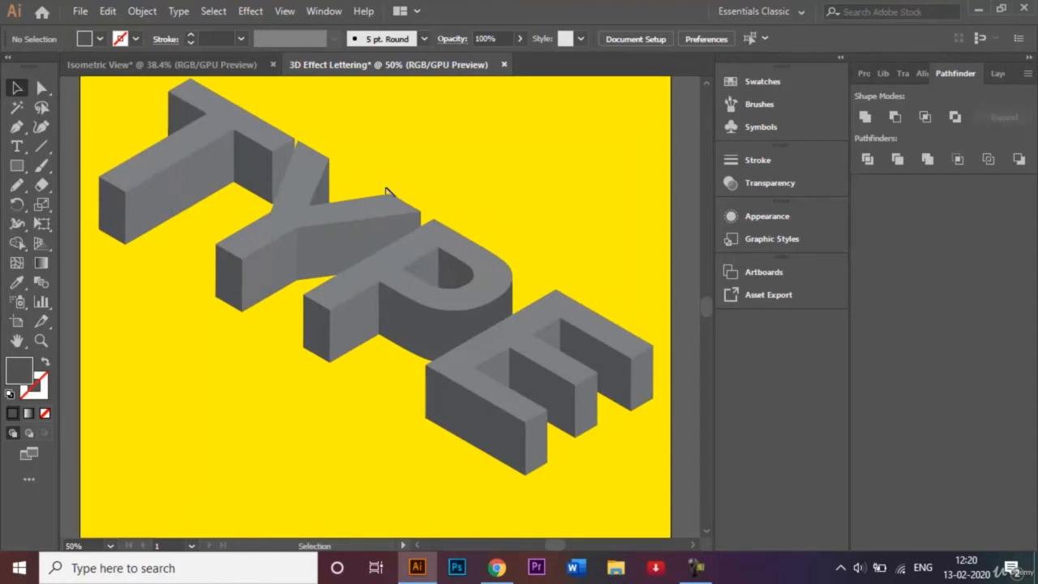
left_click(329, 189)
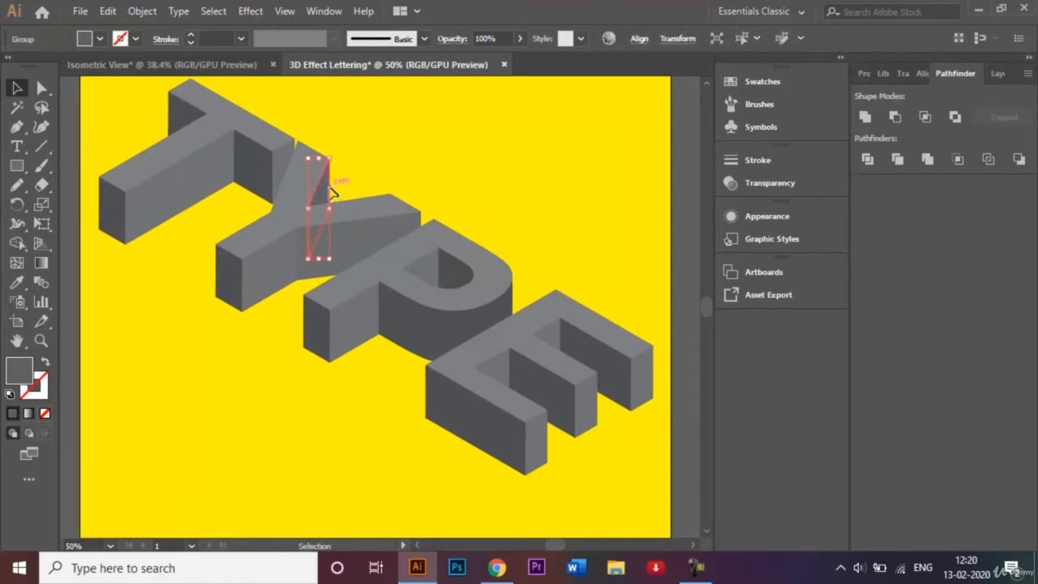
left_click(456, 196)
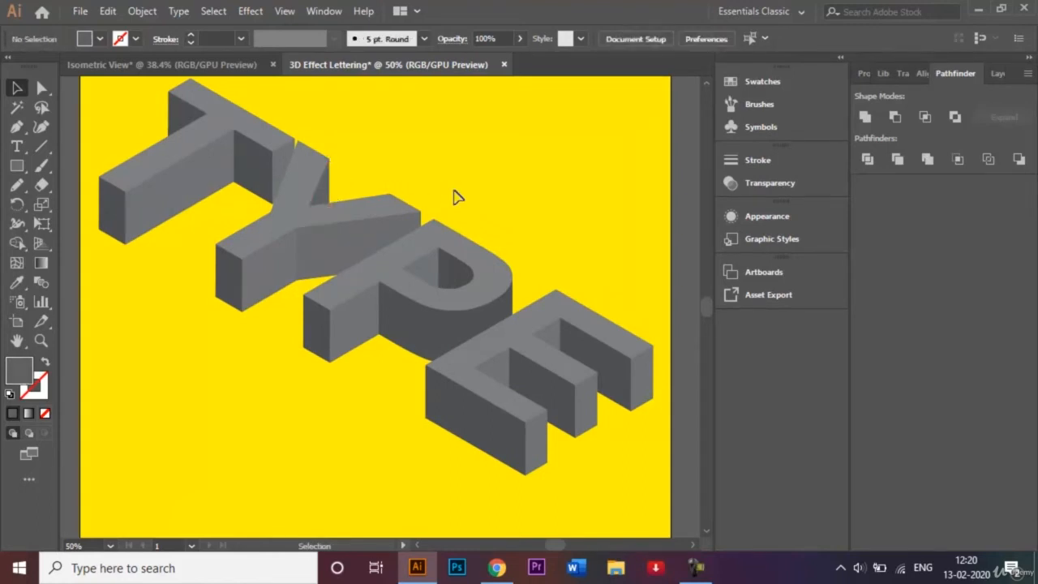
left_click(996, 74)
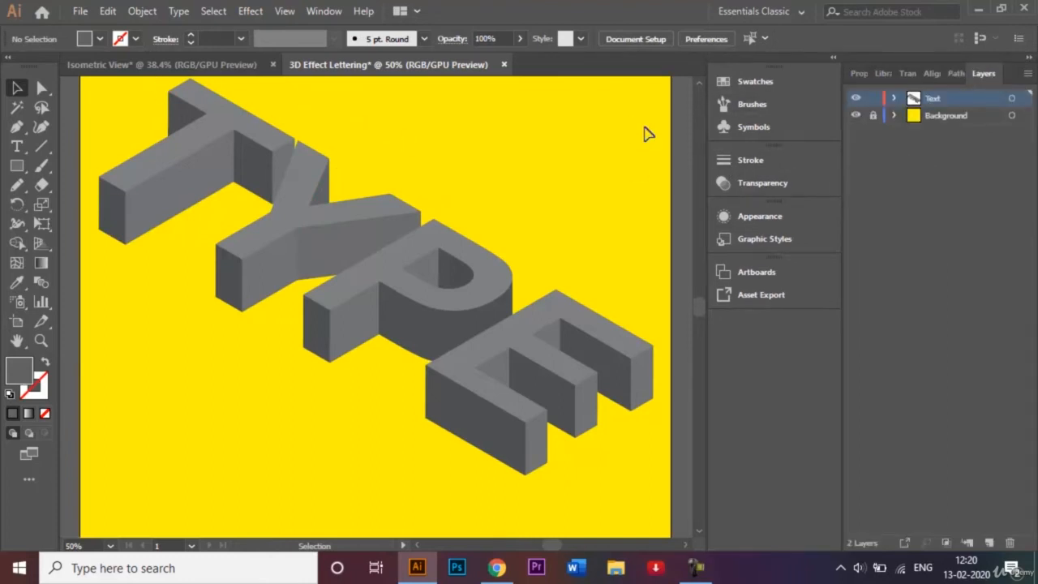
Step: Fill the top faces of T, Y, P and E with the blue-to-transparent gradient swatch, then clear the selection
left_click(234, 135)
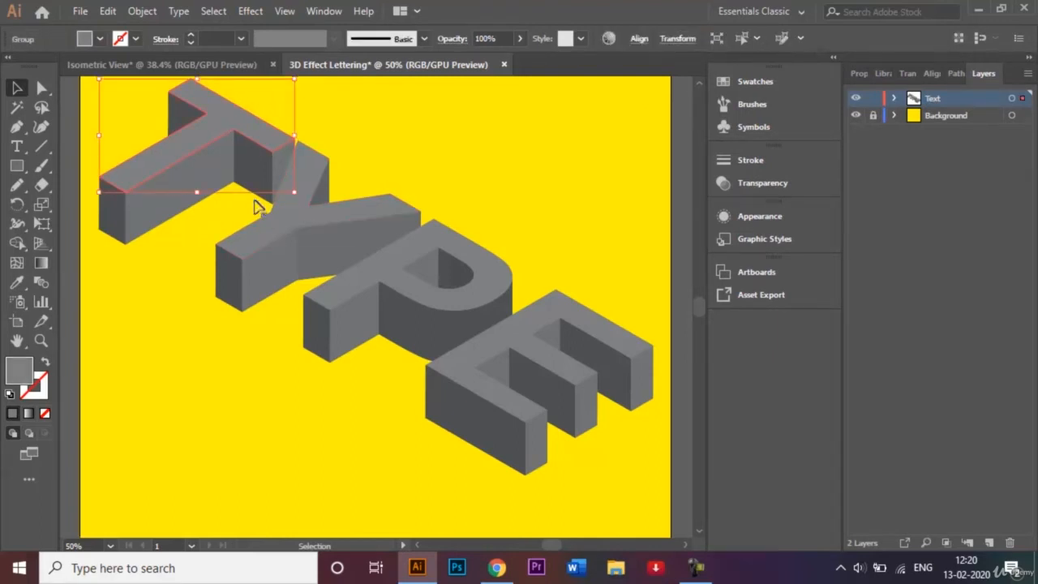
left_click(287, 240, "shift")
left_click(402, 325, "shift")
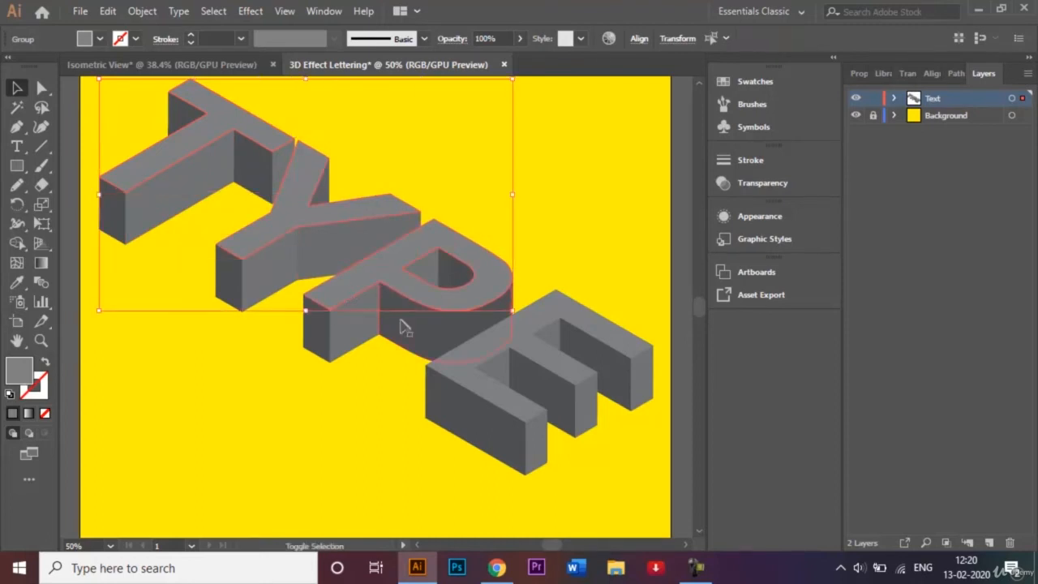
left_click(523, 302, "shift")
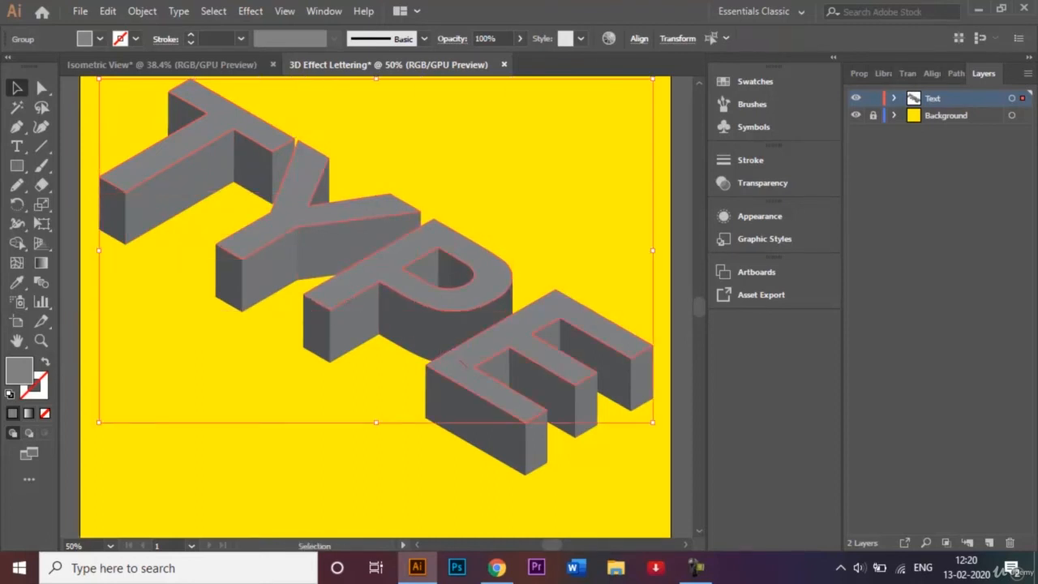
left_click(100, 39)
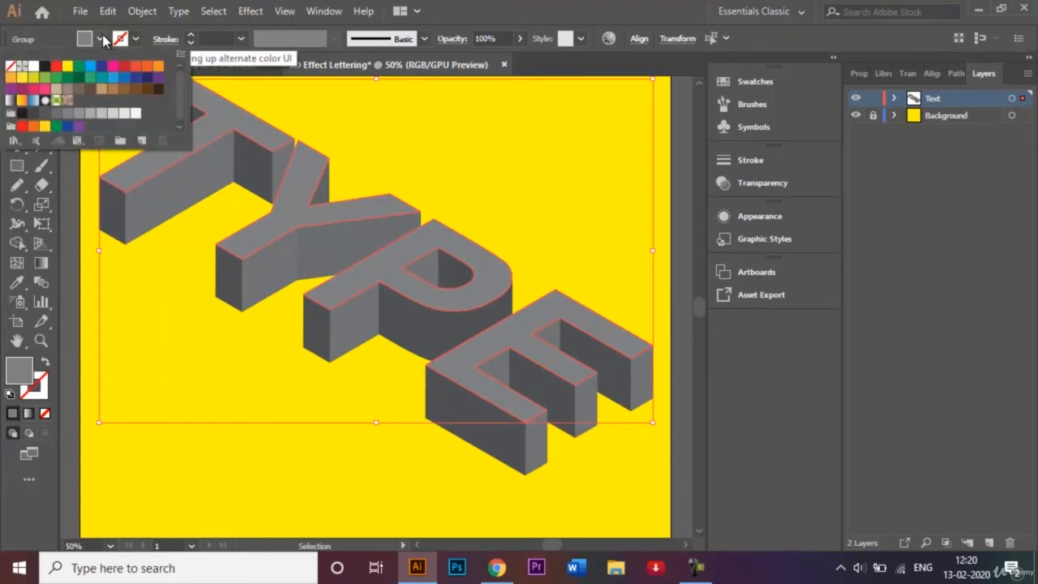
left_click(34, 100)
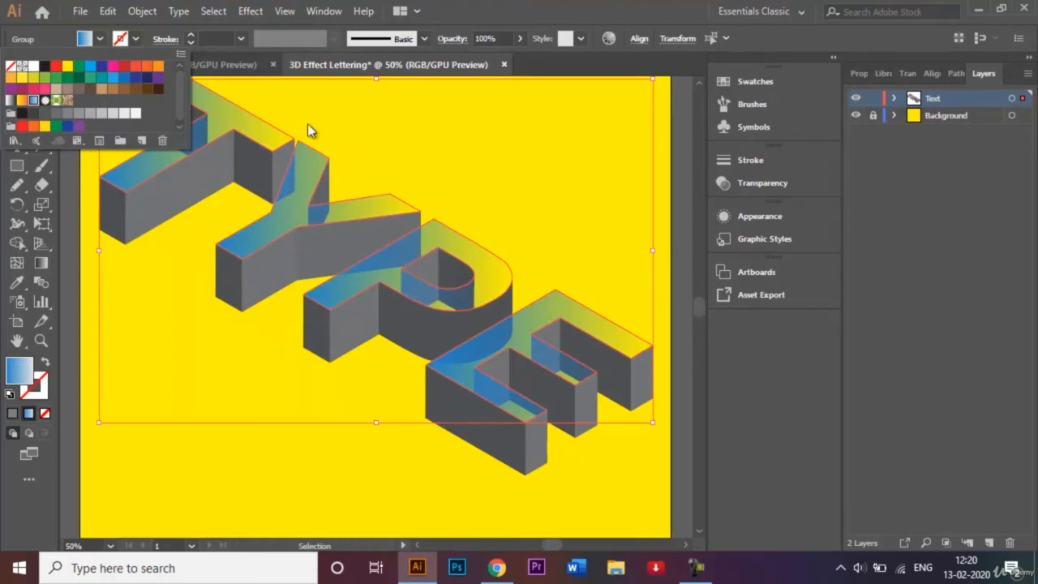
left_click(435, 158)
left_click(476, 167)
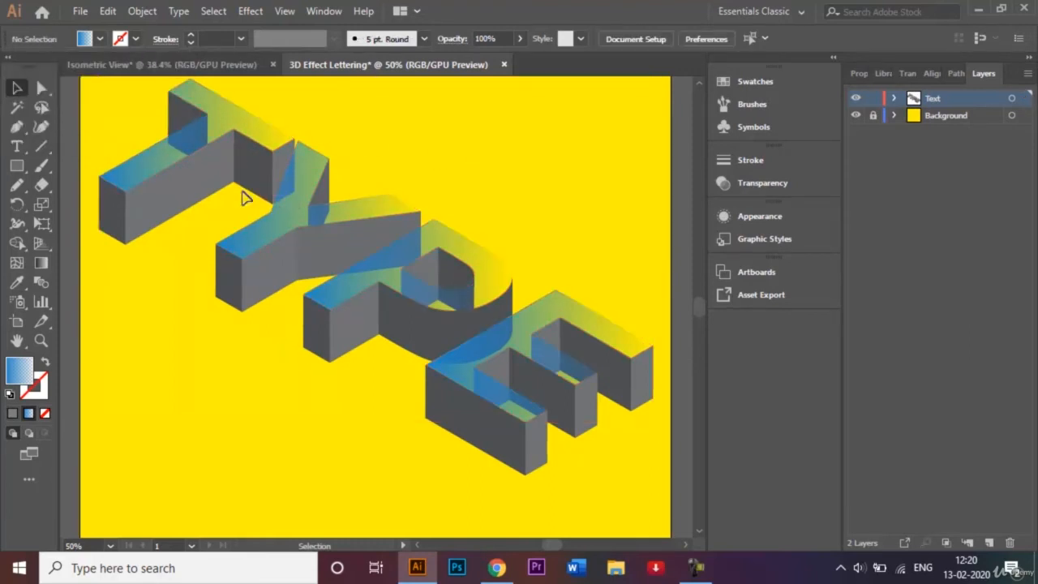
Step: Apply the linear blue-to-transparent gradient to the long stem sides of T, Y and P and the E's two inner faces
left_click(217, 182)
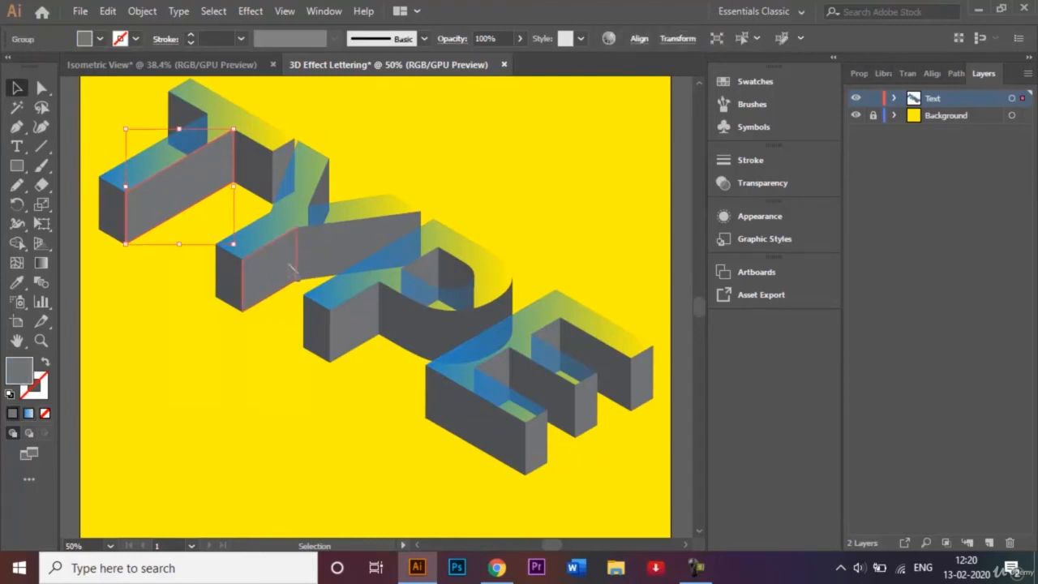
left_click(351, 323, "shift")
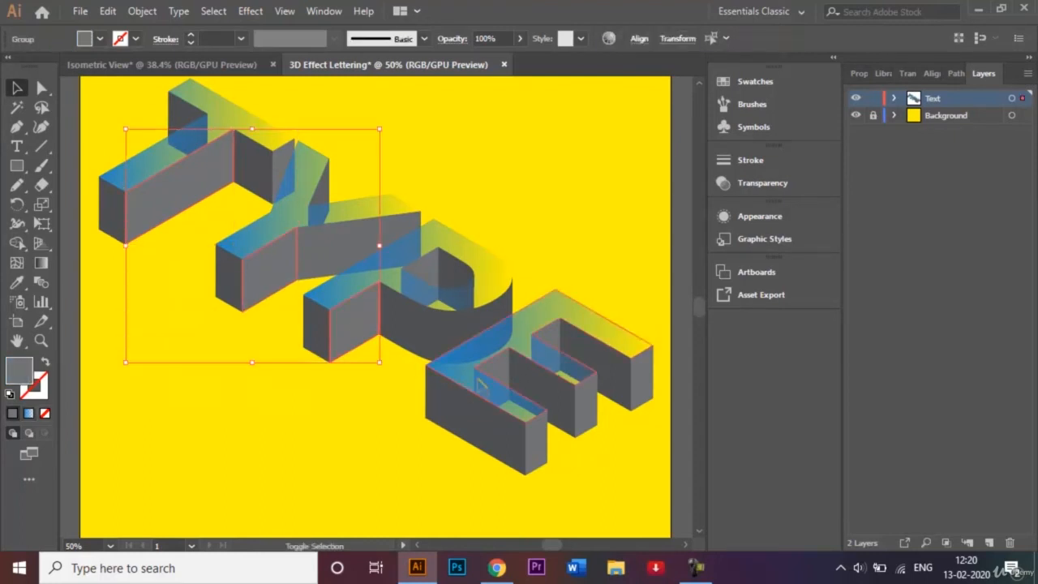
left_click(508, 379, "shift")
left_click(557, 341, "shift")
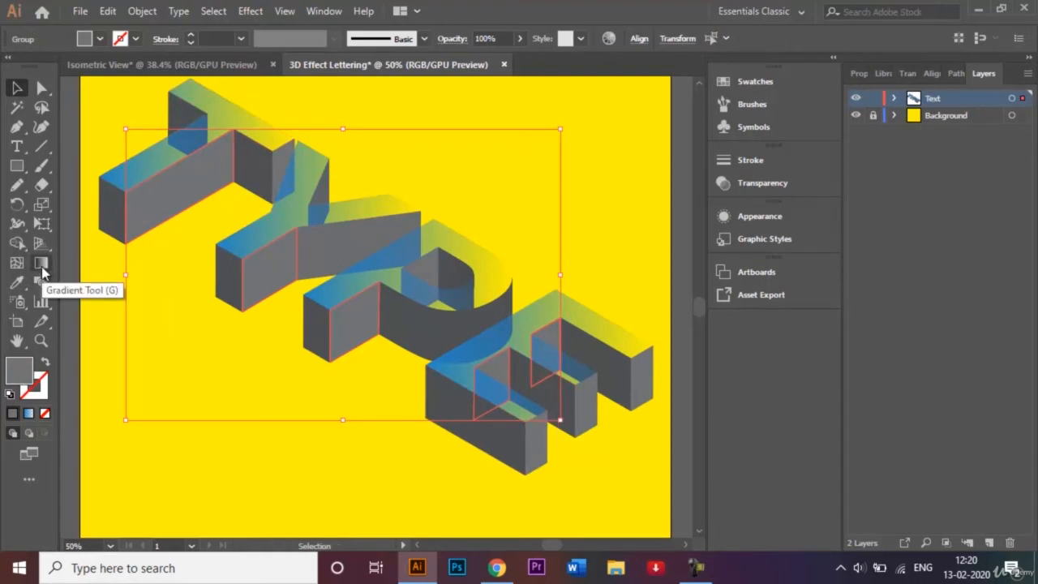
left_click(95, 44)
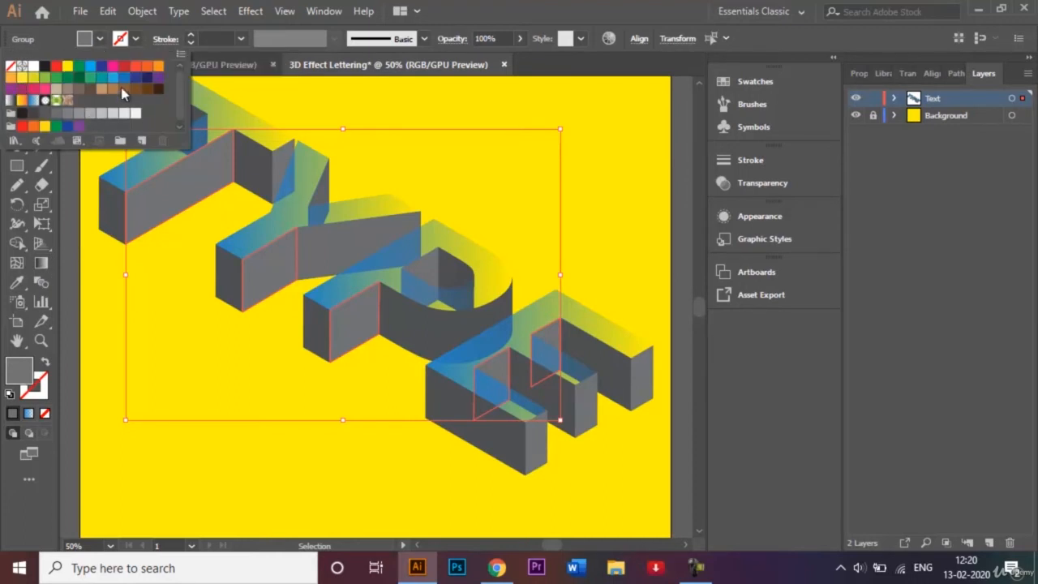
left_click(103, 39)
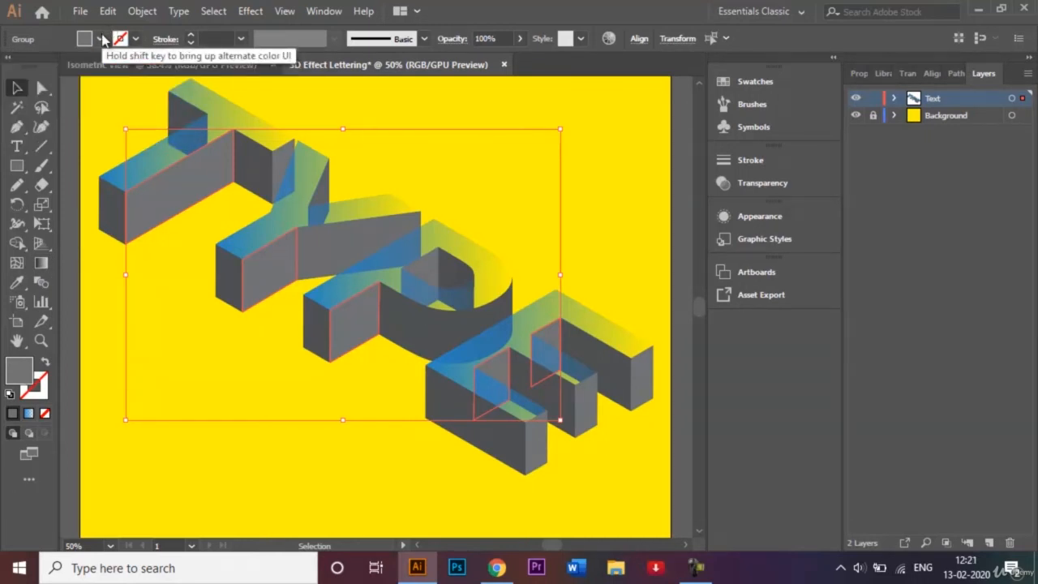
left_click(43, 265)
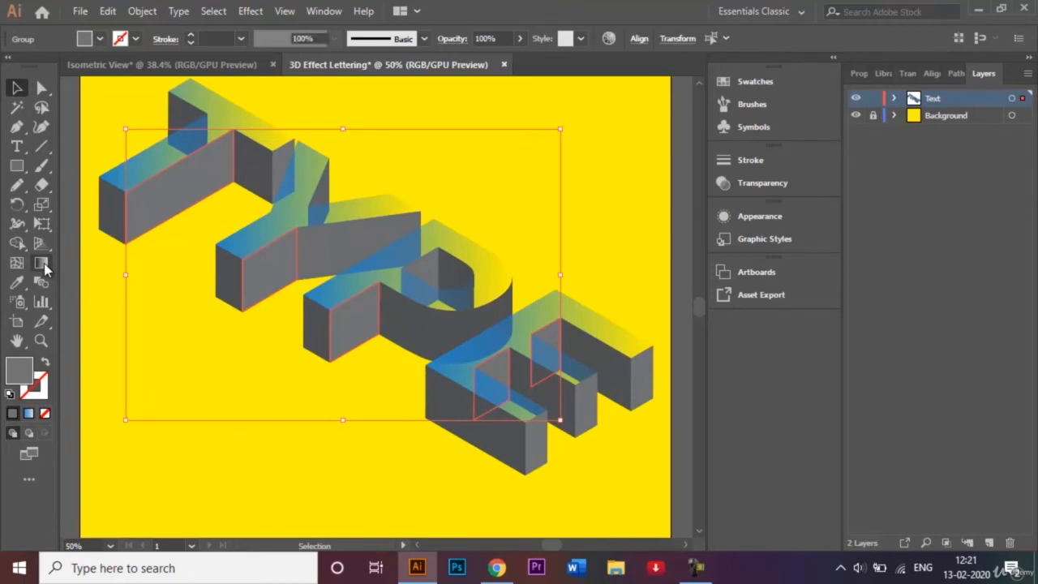
left_click(556, 266)
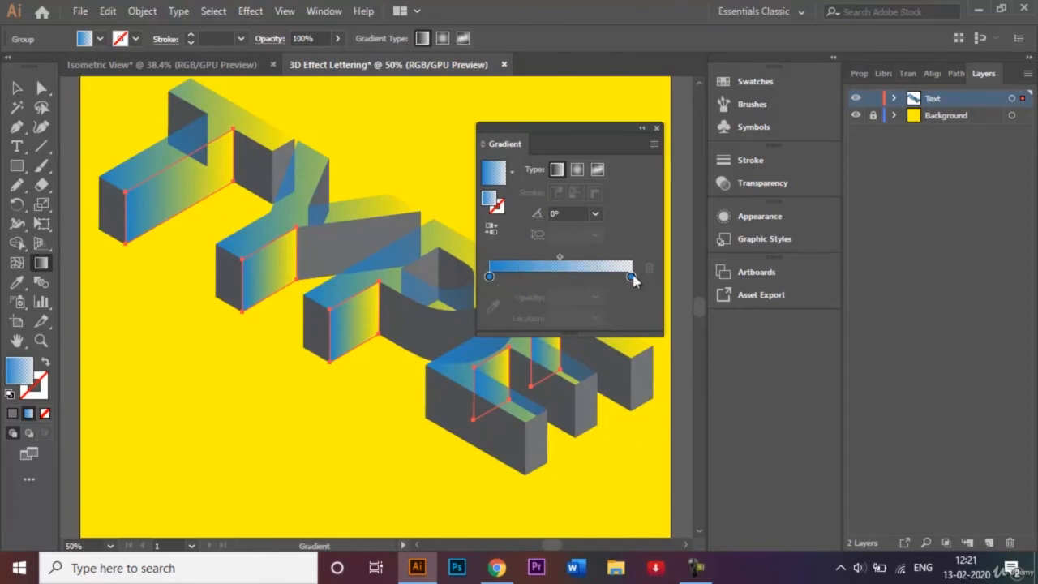
Step: Recolour the selected stem-side gradient with a green start stop and a magenta end stop at 20% opacity, then deselect the faces
double_click(490, 277)
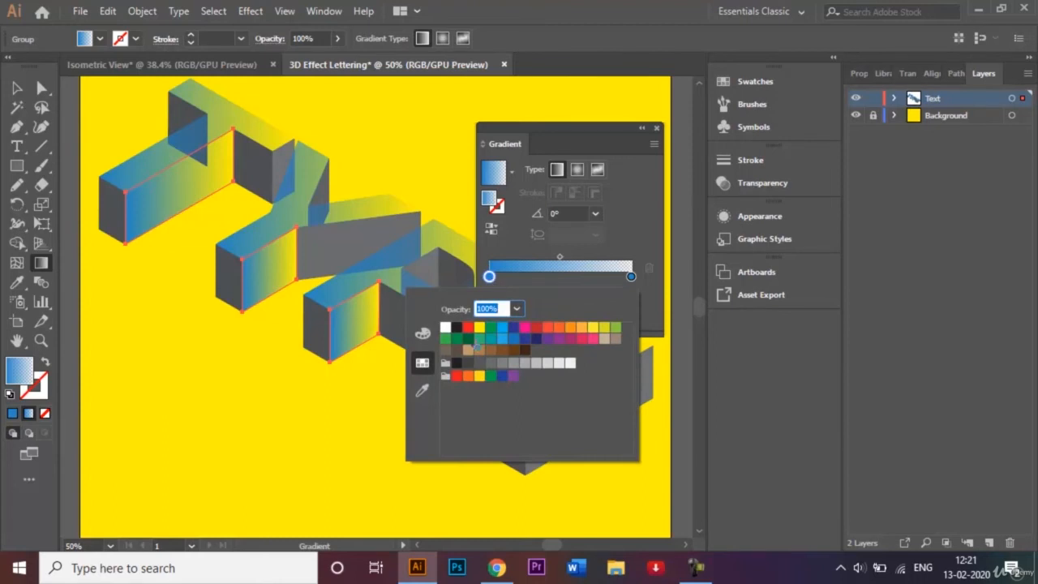
left_click(457, 339)
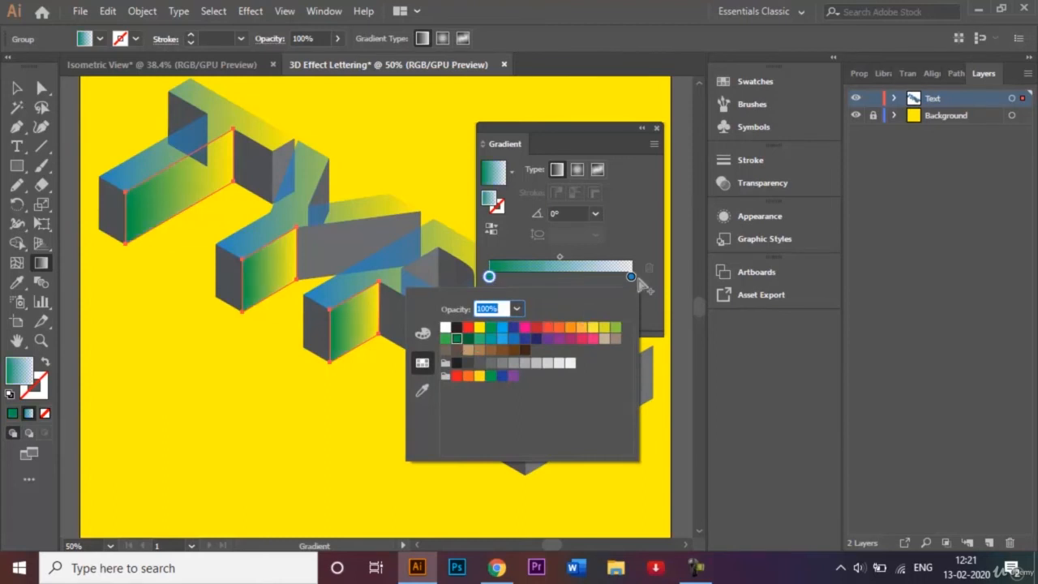
double_click(631, 277)
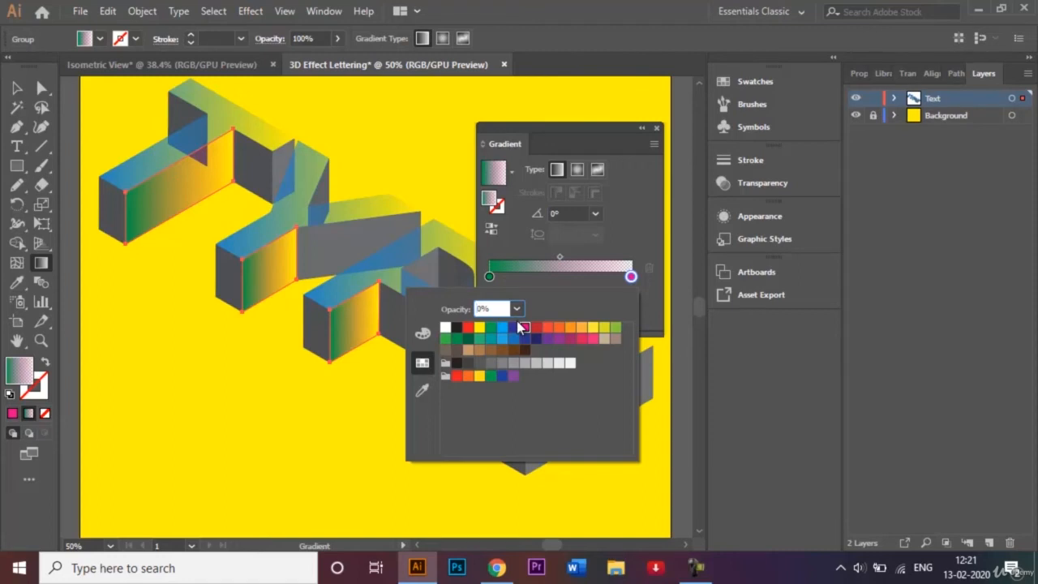
left_click(561, 249)
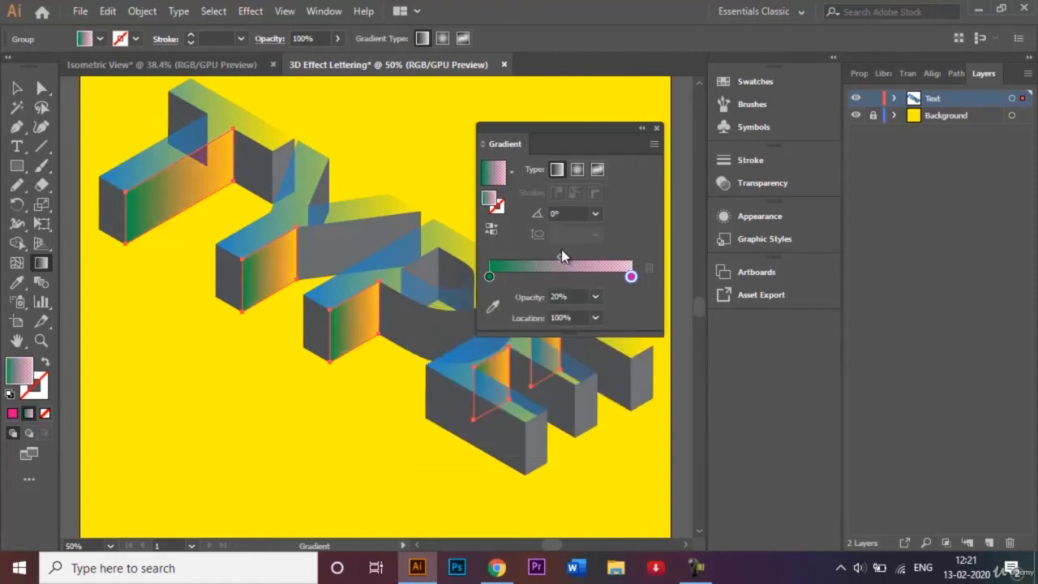
left_click(656, 127)
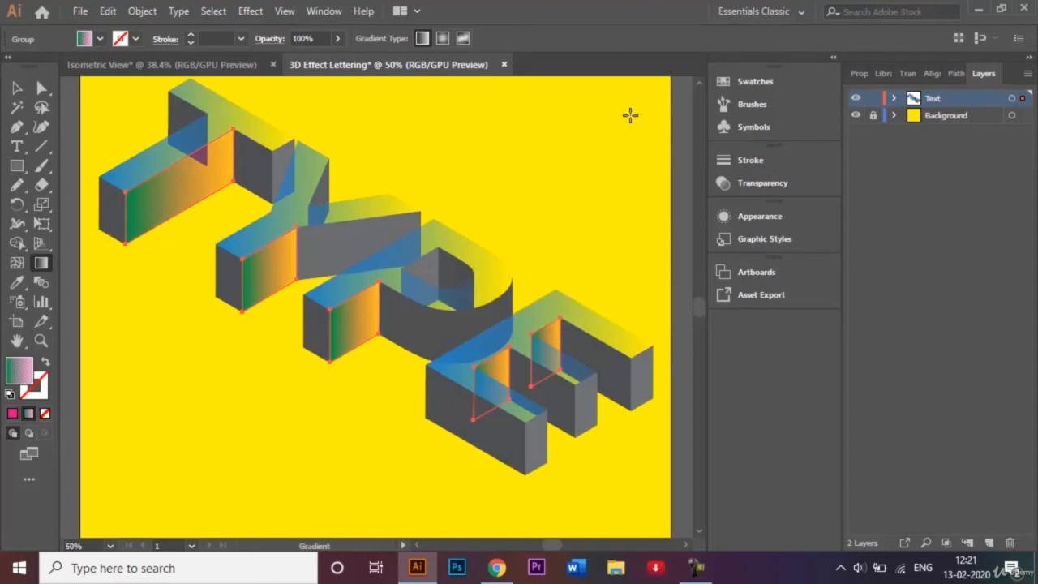
left_click(16, 86)
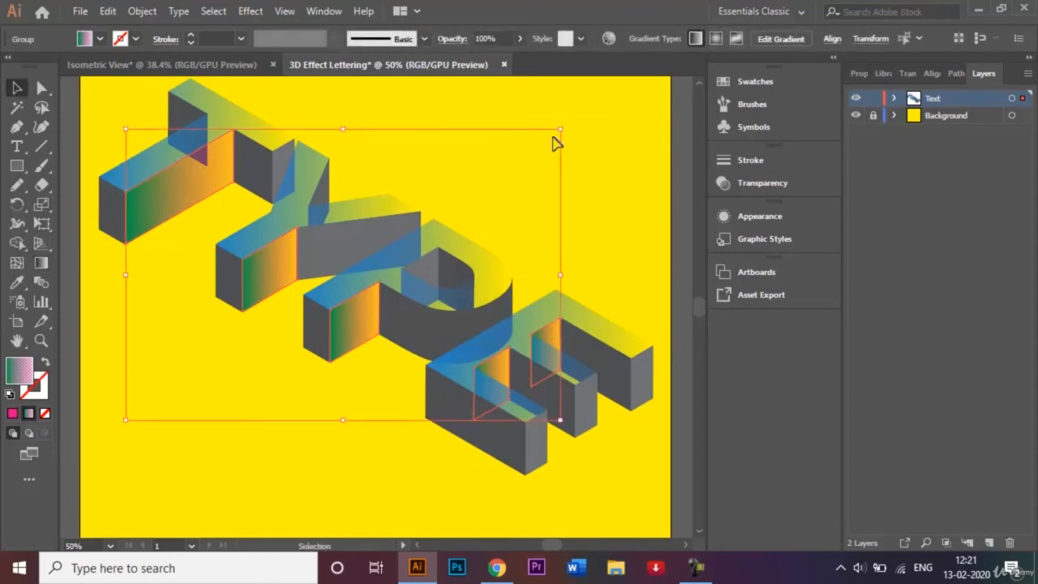
left_click(670, 189)
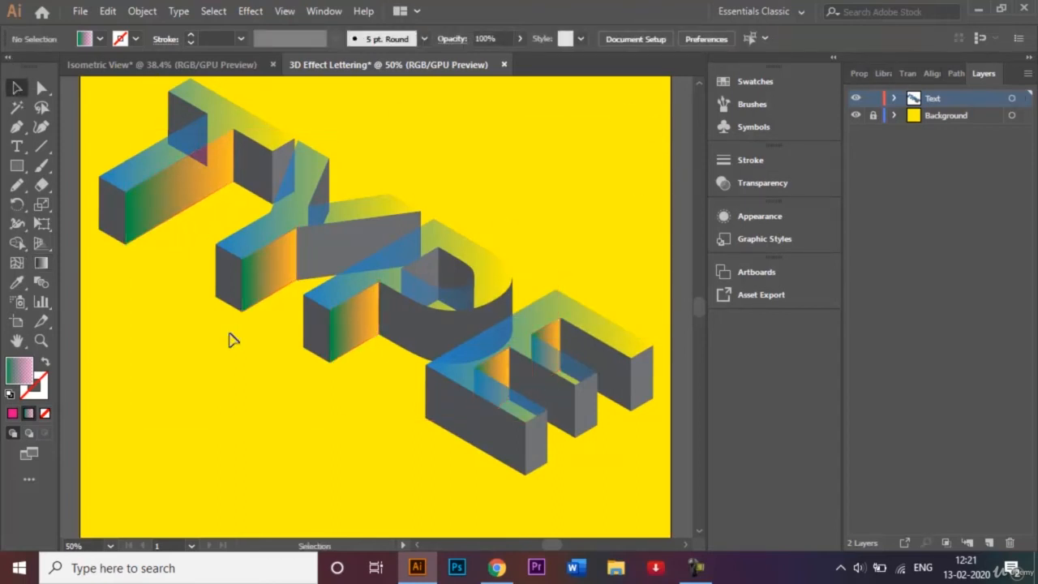
Step: Fill the front end faces of T, Y and P and the E's long front face with CMYK Blue
left_click(231, 296)
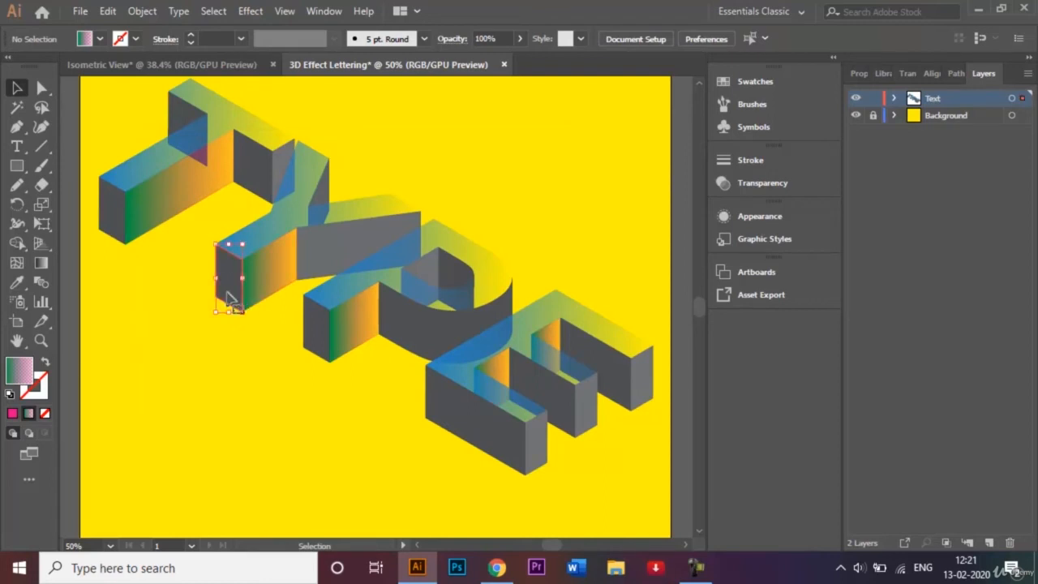
left_click(309, 330, "shift")
left_click(451, 417, "shift")
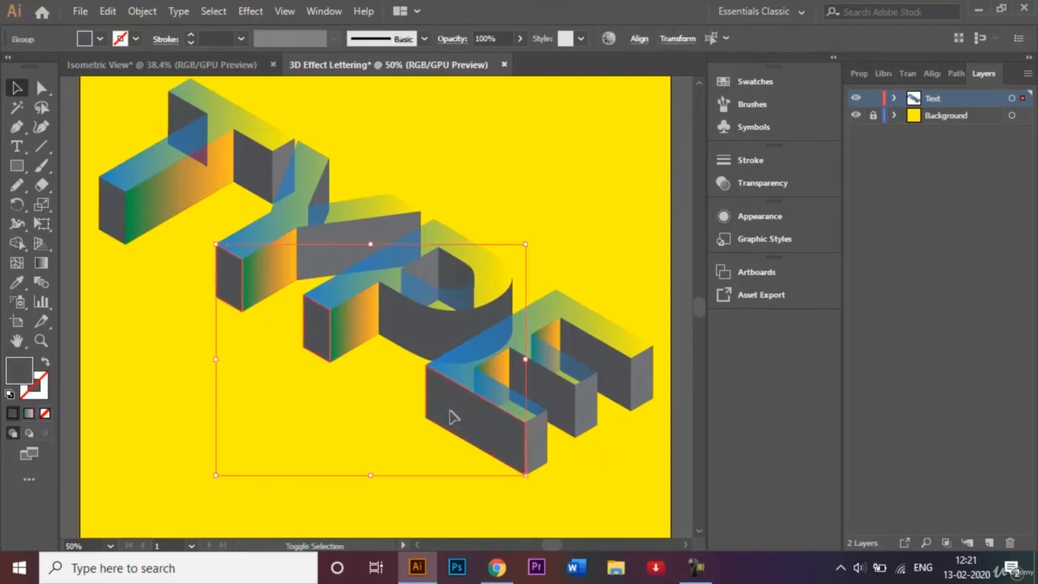
left_click(118, 218, "shift")
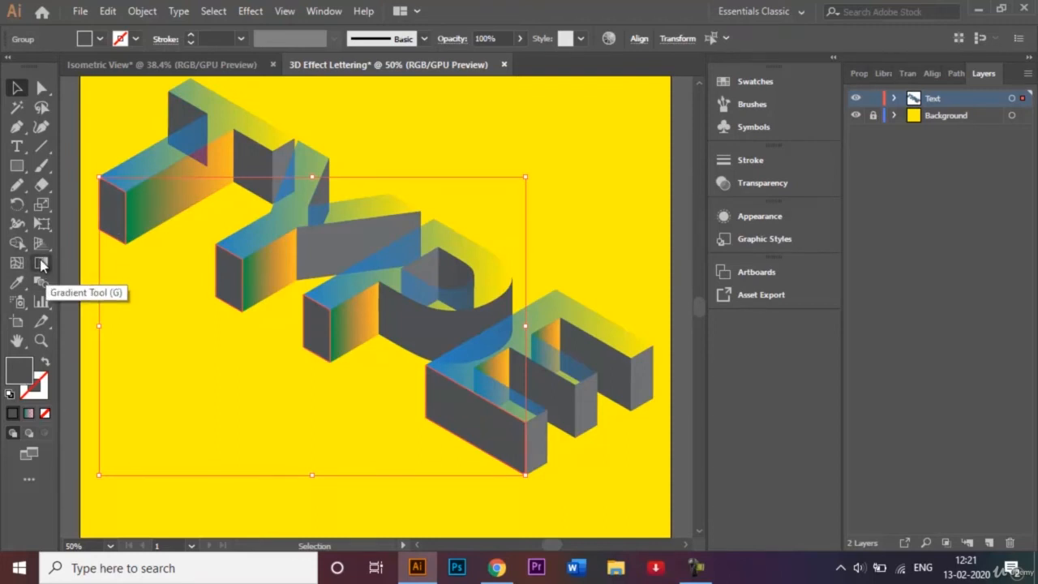
left_click(102, 41)
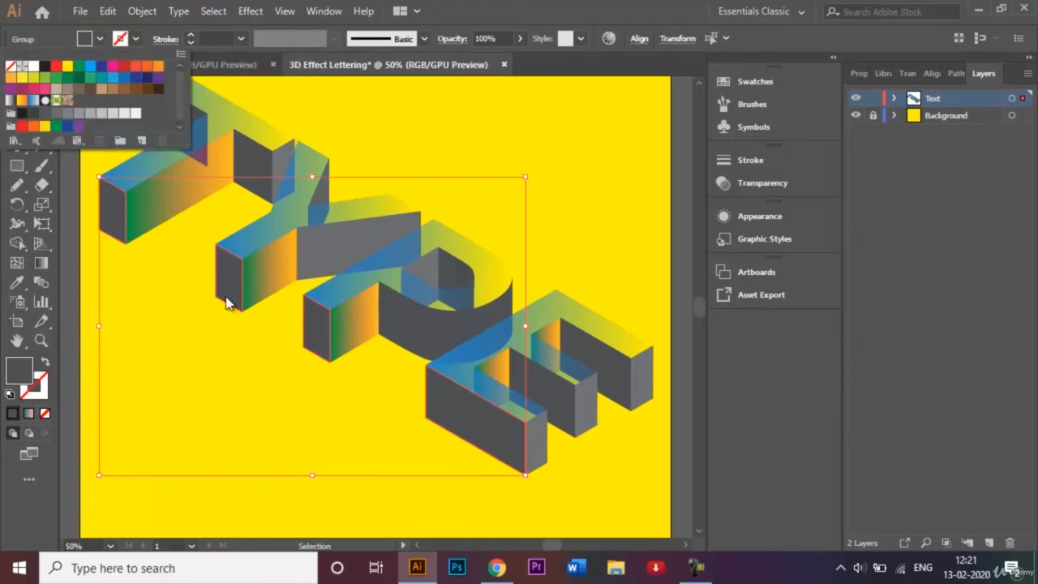
left_click(102, 67)
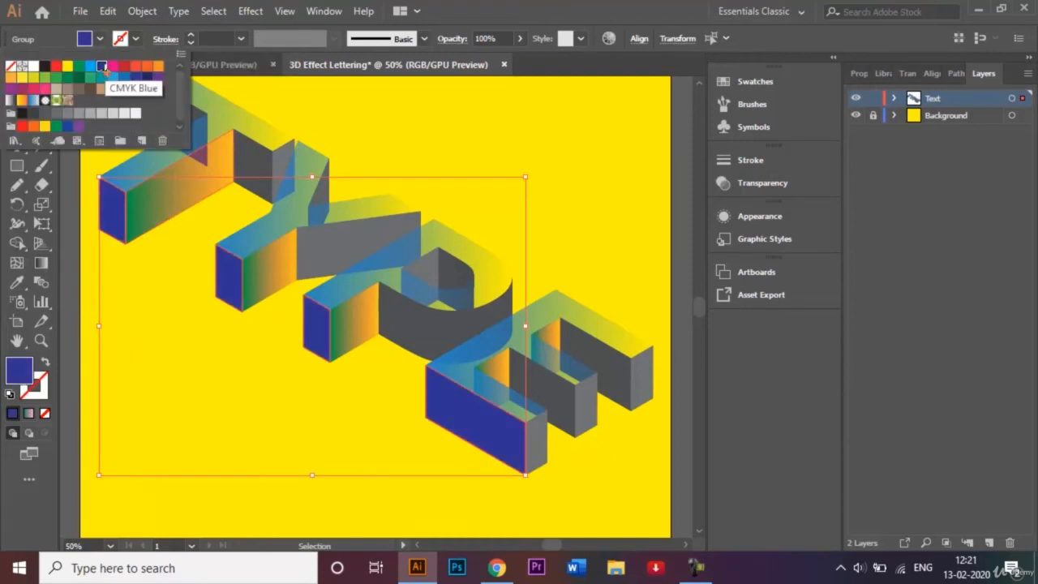
Step: Reduce the opacity of the selected blue front faces, trying 30% and settling on 50%
left_click(761, 191)
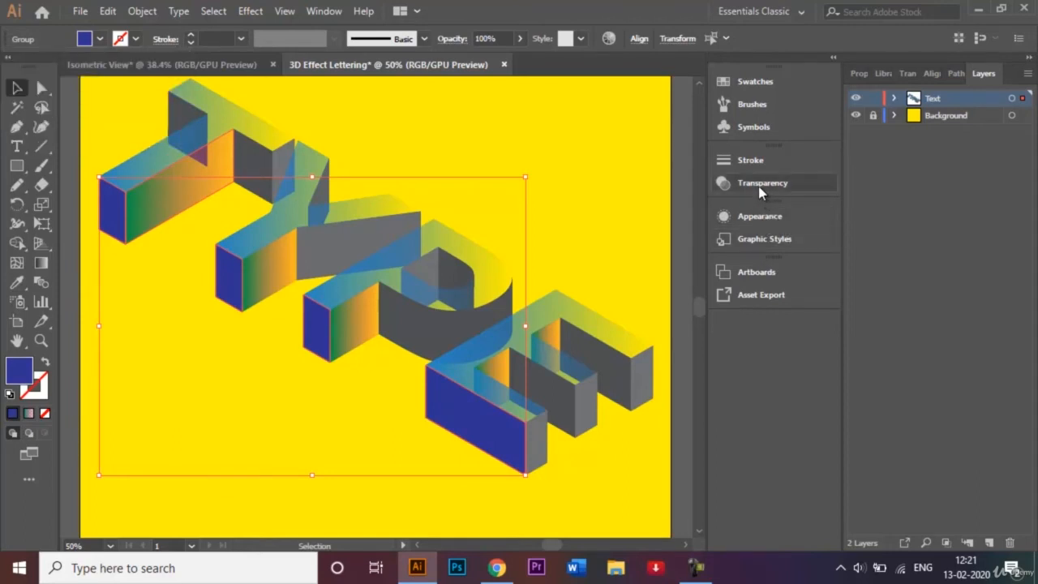
left_click(760, 191)
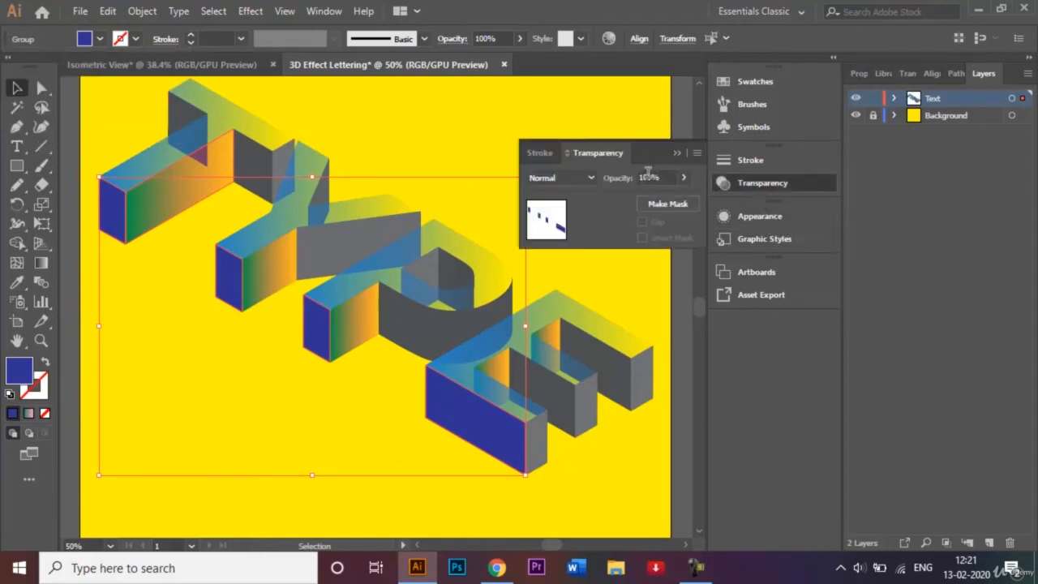
left_click(648, 175)
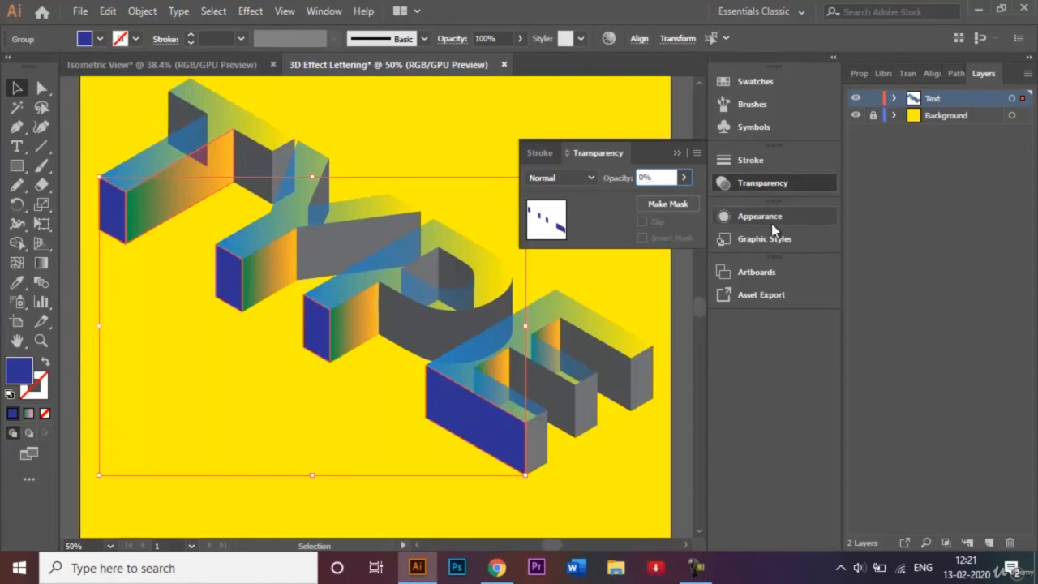
type("30")
key("Return")
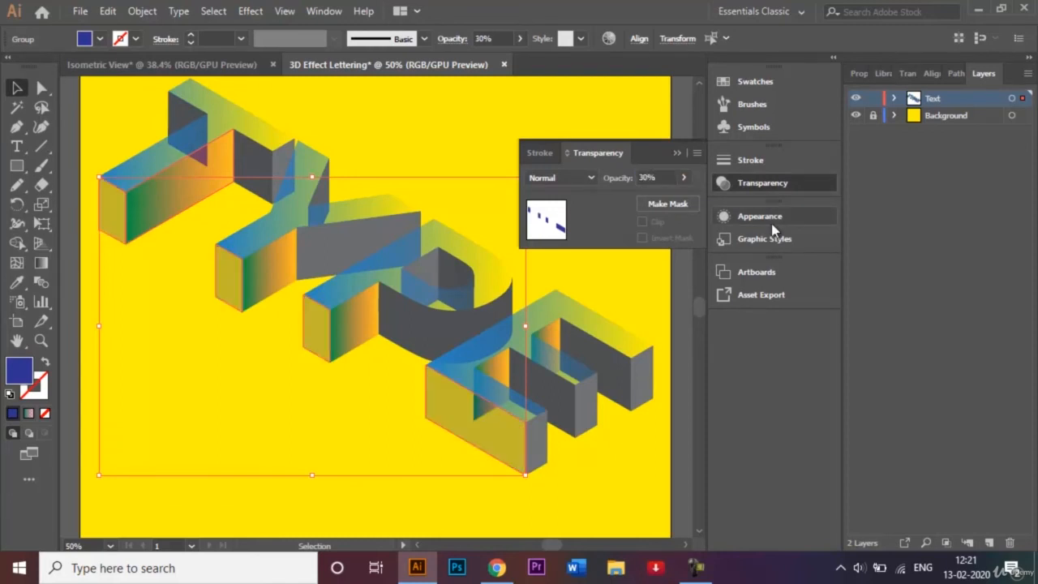
left_click(643, 176)
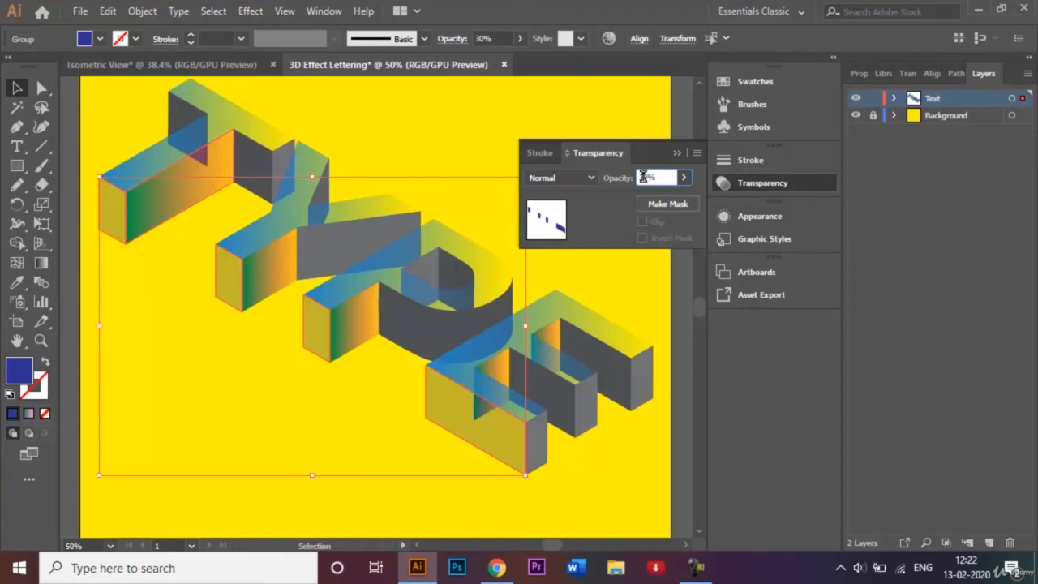
type("50")
key("Return")
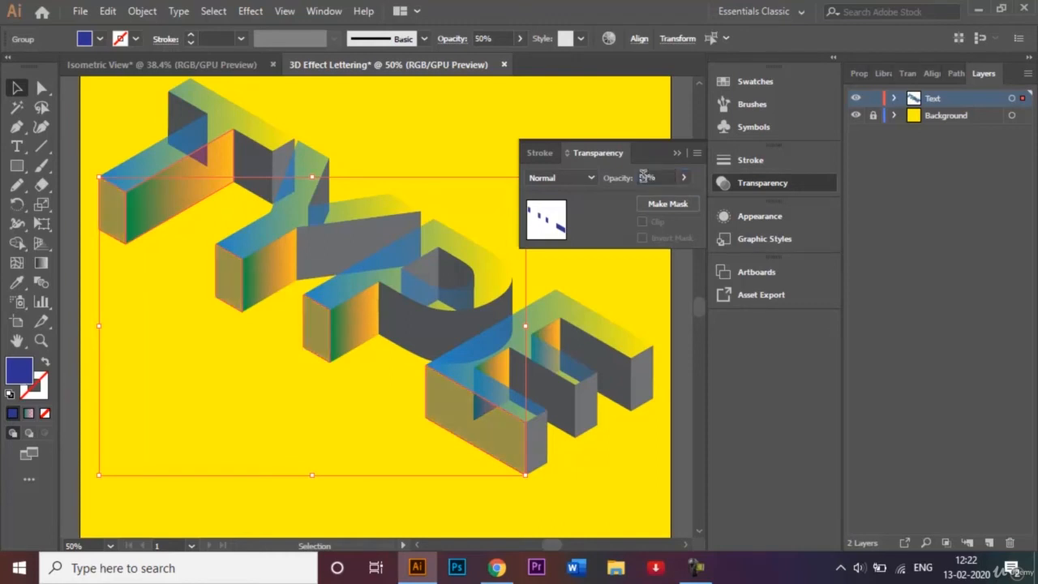
Step: Try filling the P's outer curved side, Y's long arm side, T's end face and the E's three arm ends with the brown swirl pattern
left_click(678, 154)
left_click(580, 178)
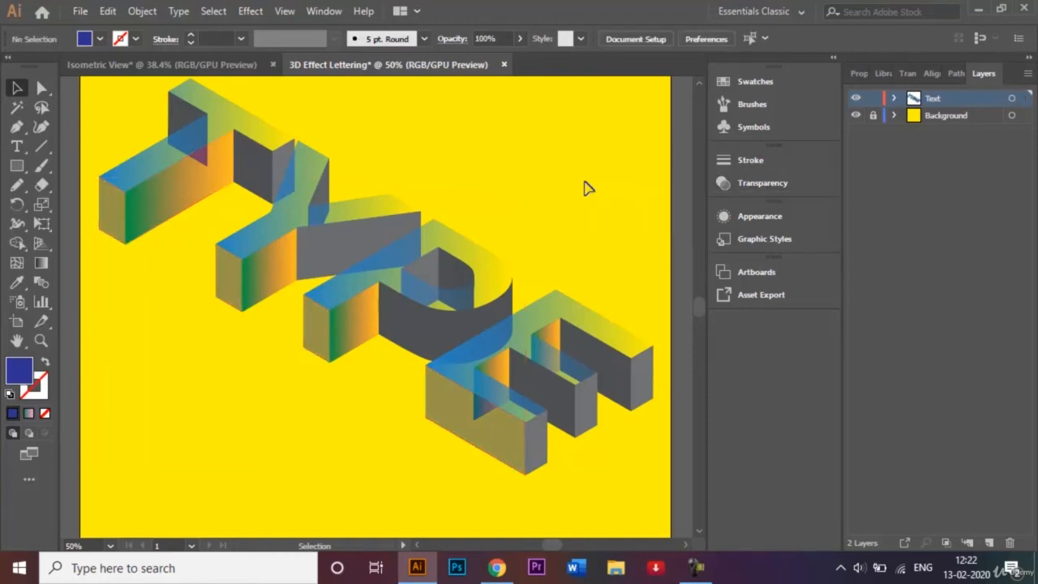
left_click(443, 337)
left_click(348, 253, "shift")
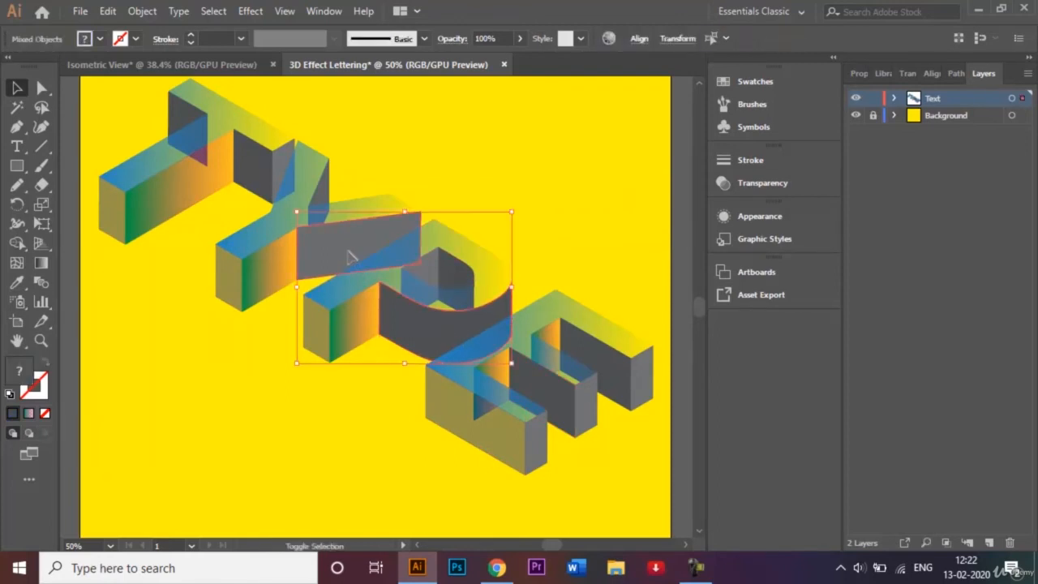
left_click(278, 170, "shift")
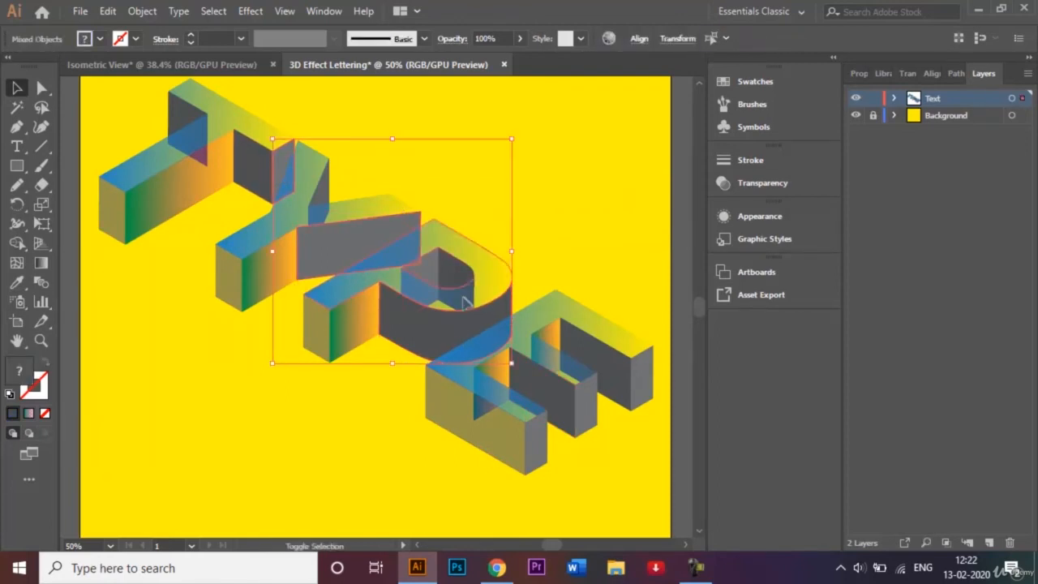
left_click(539, 438, "shift")
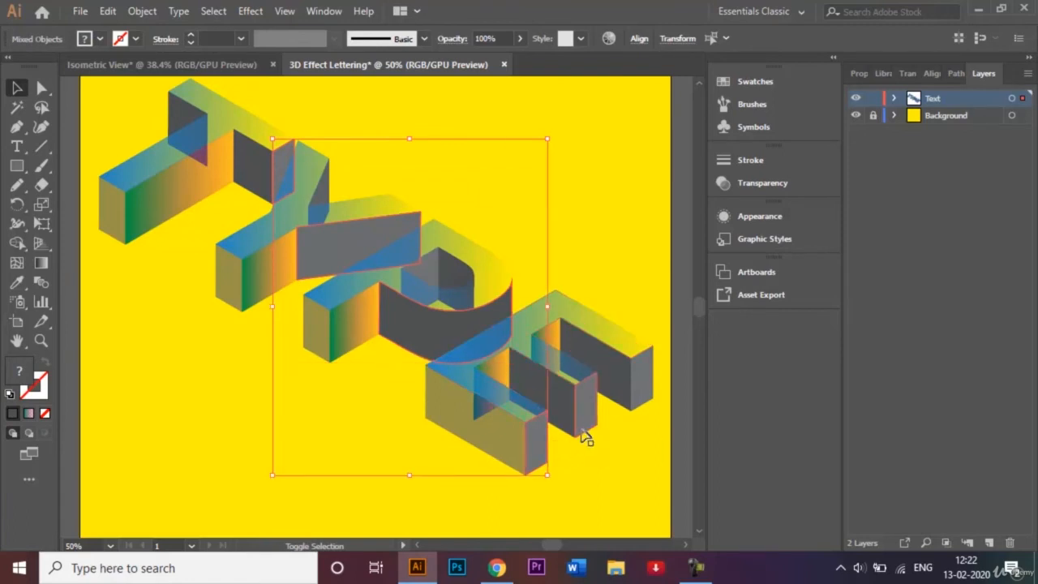
left_click(579, 432, "shift")
left_click(642, 407, "shift")
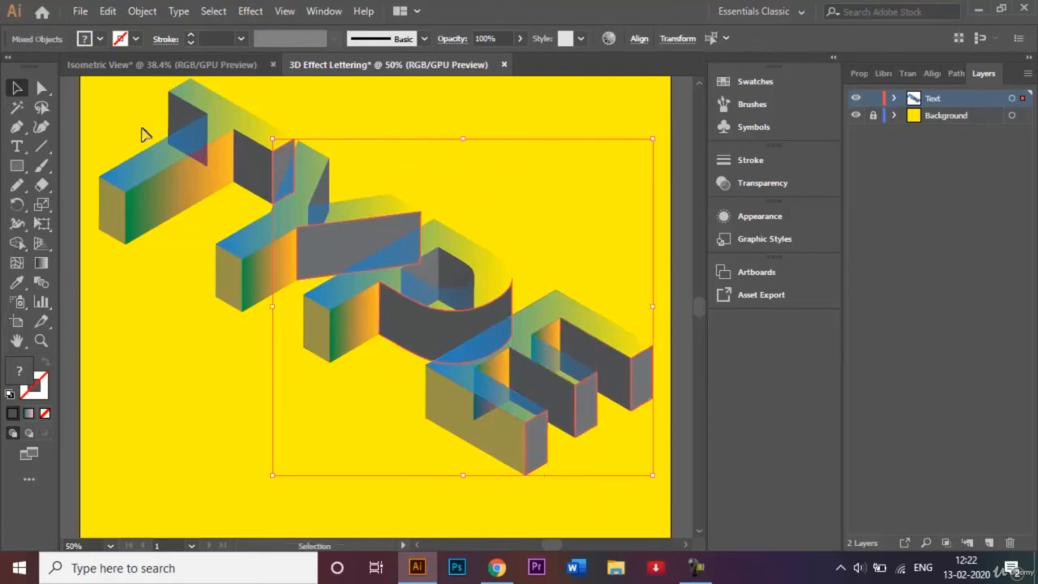
left_click(100, 38)
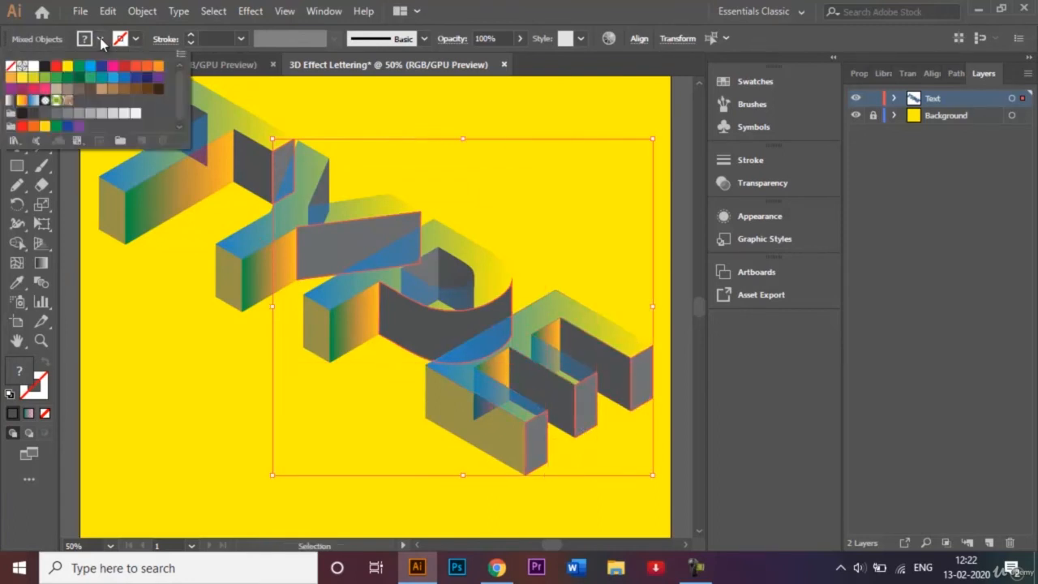
left_click(68, 100)
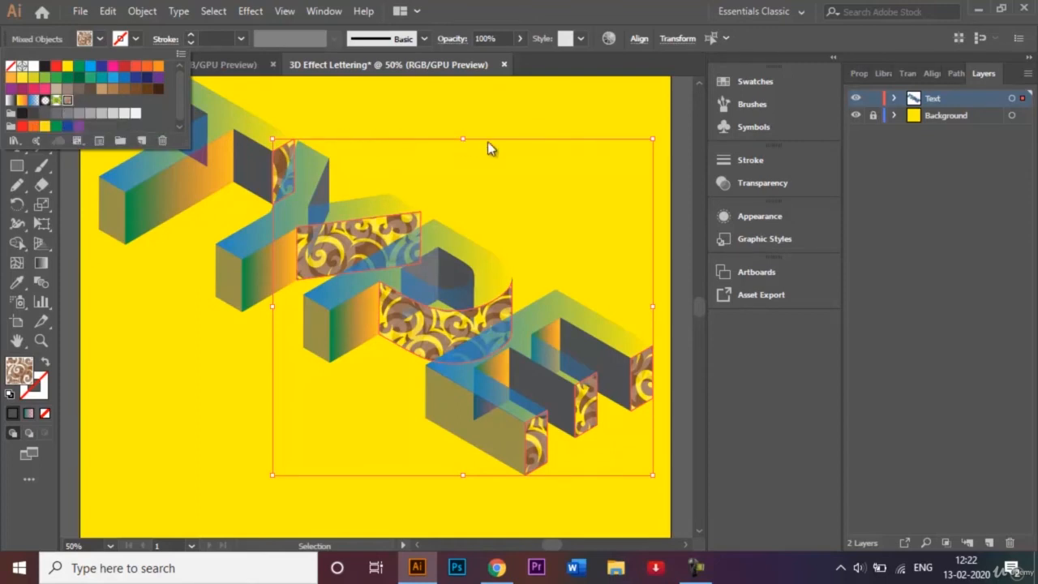
left_click(513, 180)
left_click(518, 186)
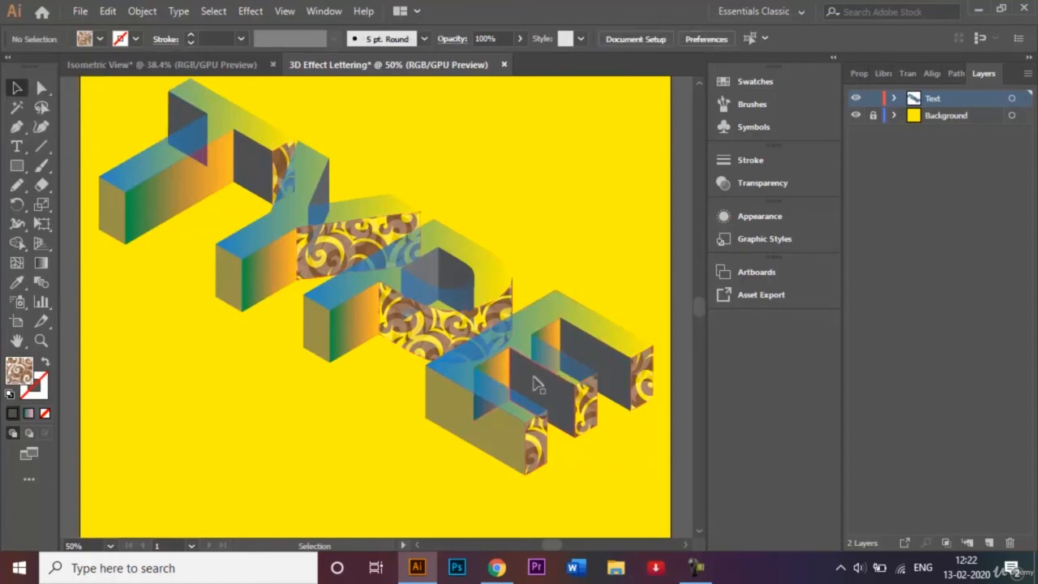
Step: Undo the swirl pattern fill on the side and end faces and deselect them
key("a")
key("ctrl+z")
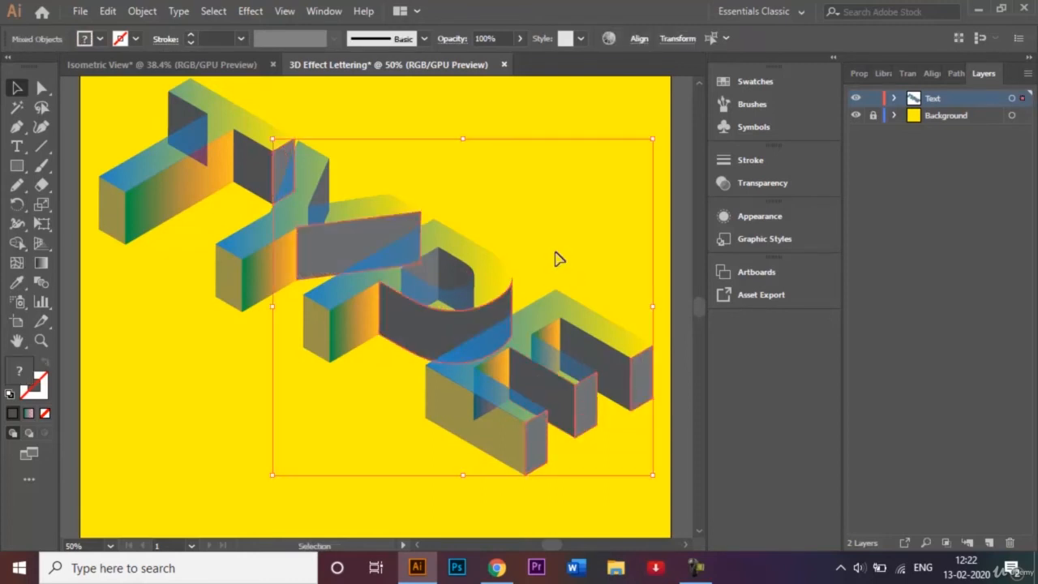
left_click(556, 253)
Step: Fill the top faces of T, Y, P and E with the brown swirl pattern, then deselect them
left_click(176, 154)
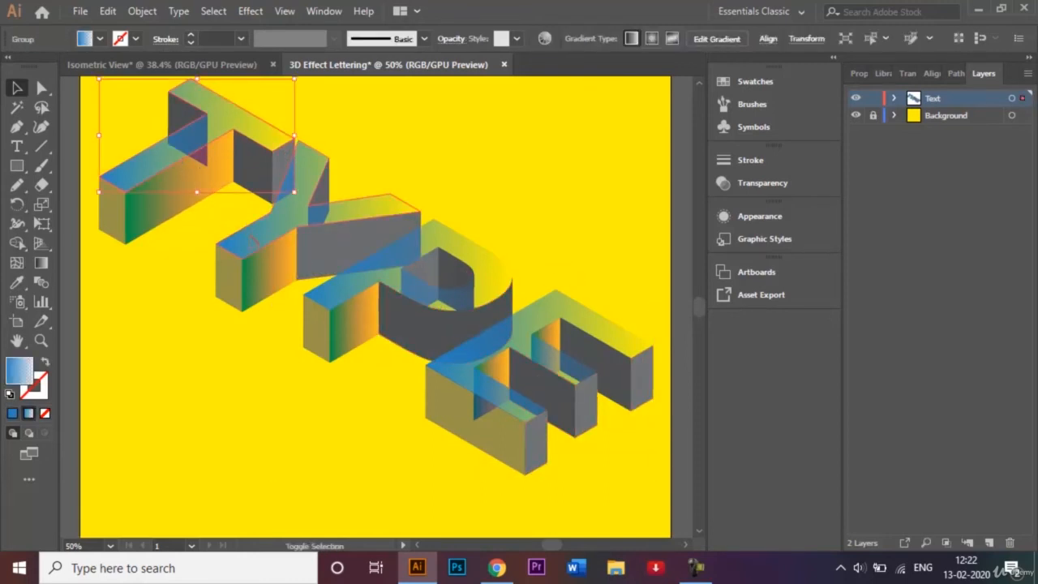
left_click(273, 227, "shift")
left_click(361, 307, "shift")
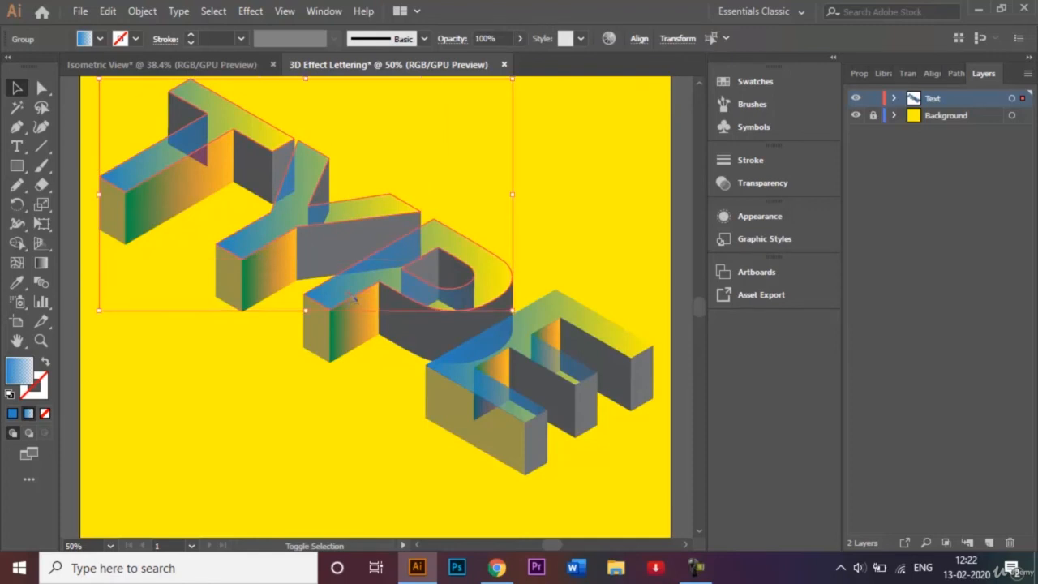
left_click(460, 361, "shift")
left_click(100, 38)
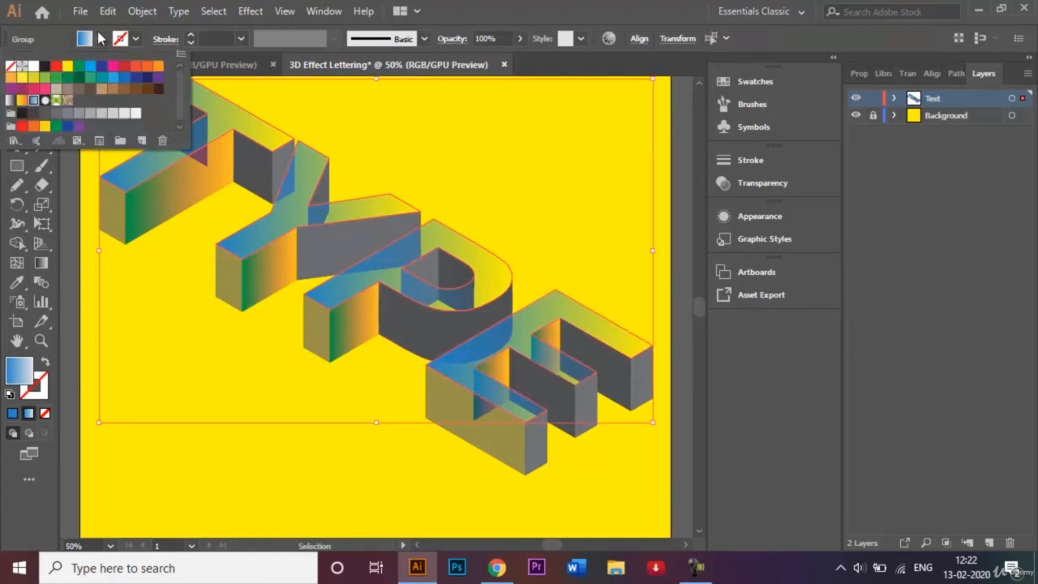
left_click(68, 100)
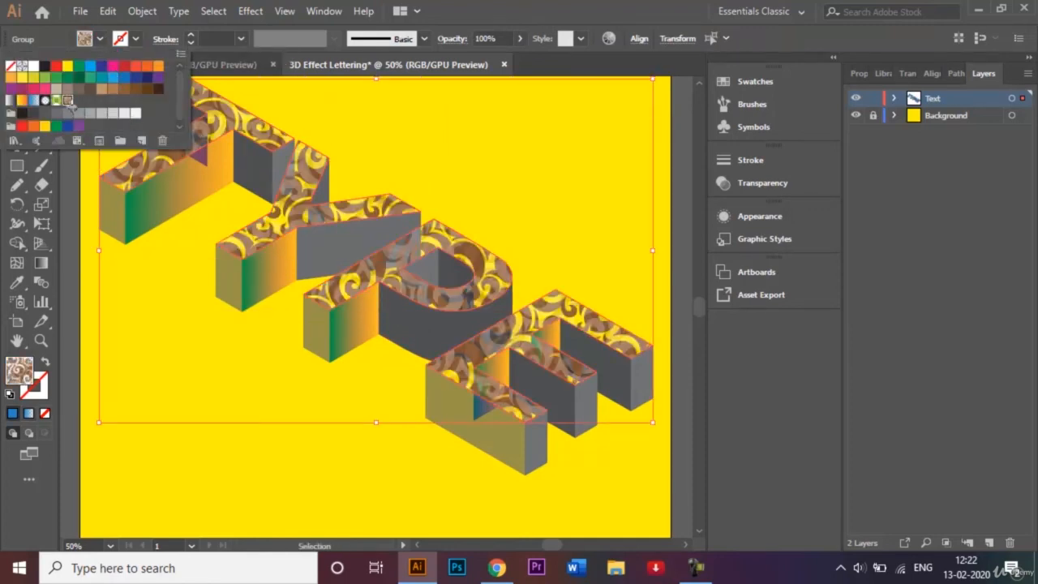
left_click(443, 148)
left_click(542, 224)
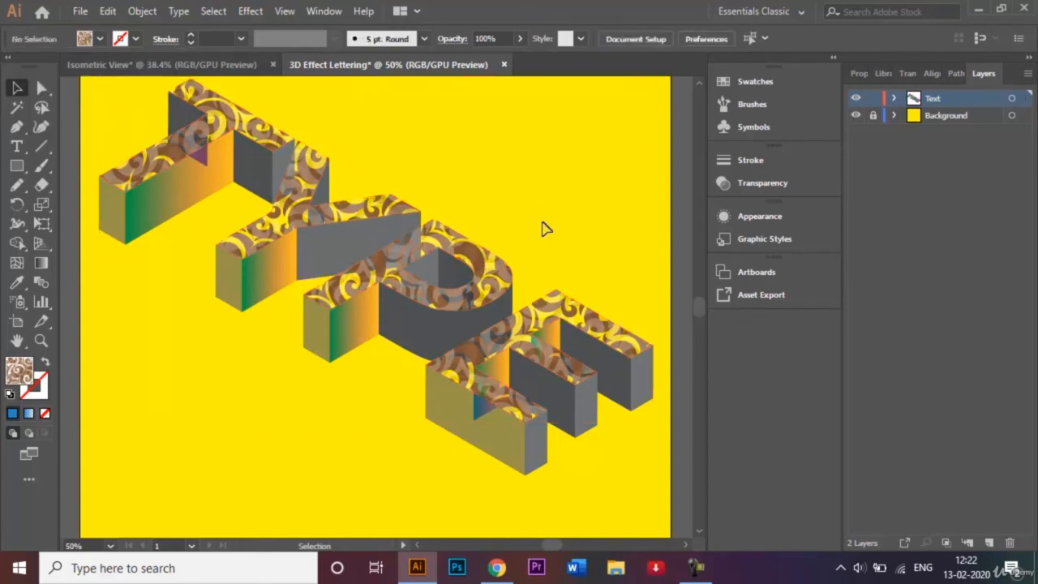
Step: Fill the P's outer curve, the long sides of the E's arms, Y's arm side and T's crossbar sides with black
left_click(436, 333)
left_click(563, 414, "shift")
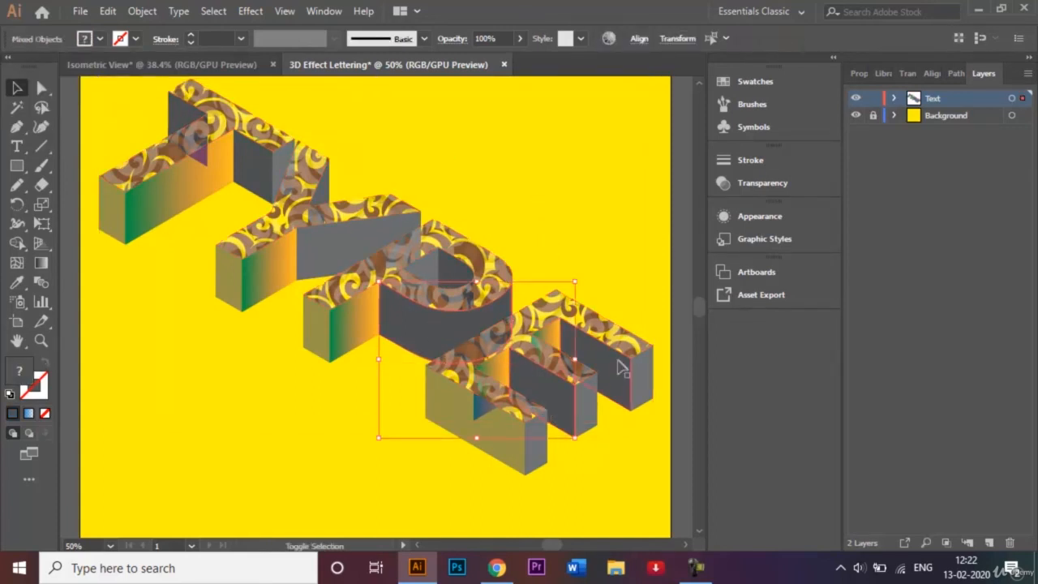
left_click(344, 259, "shift")
left_click(269, 180, "shift")
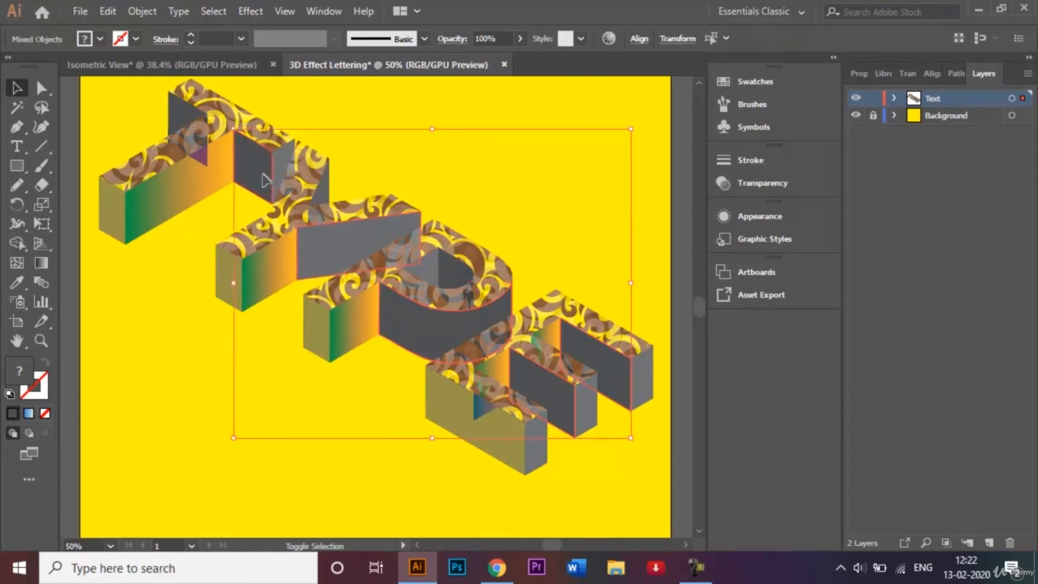
left_click(180, 120, "shift")
left_click(100, 39)
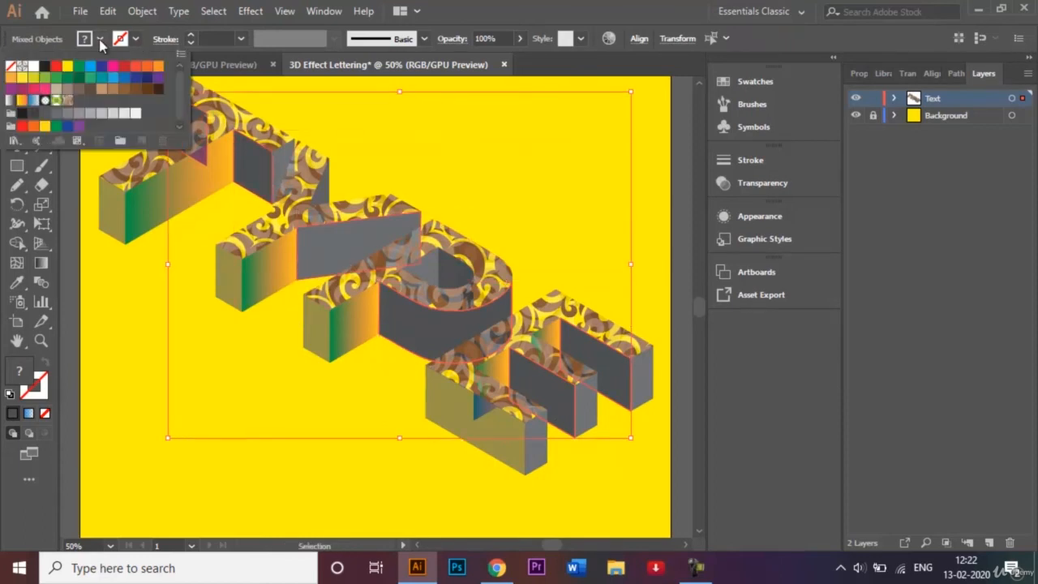
left_click(44, 66)
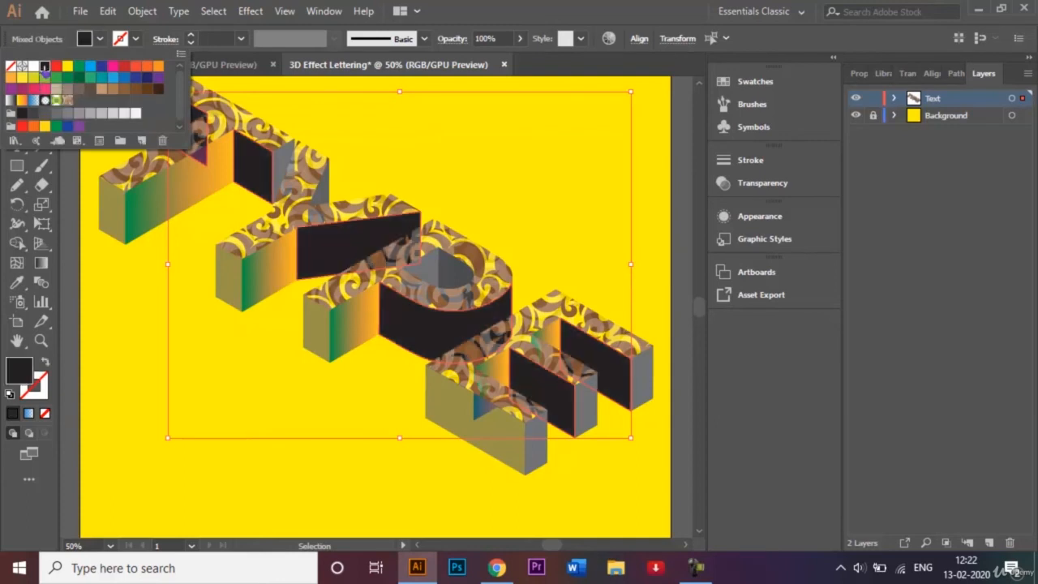
left_click(138, 297)
left_click(144, 318)
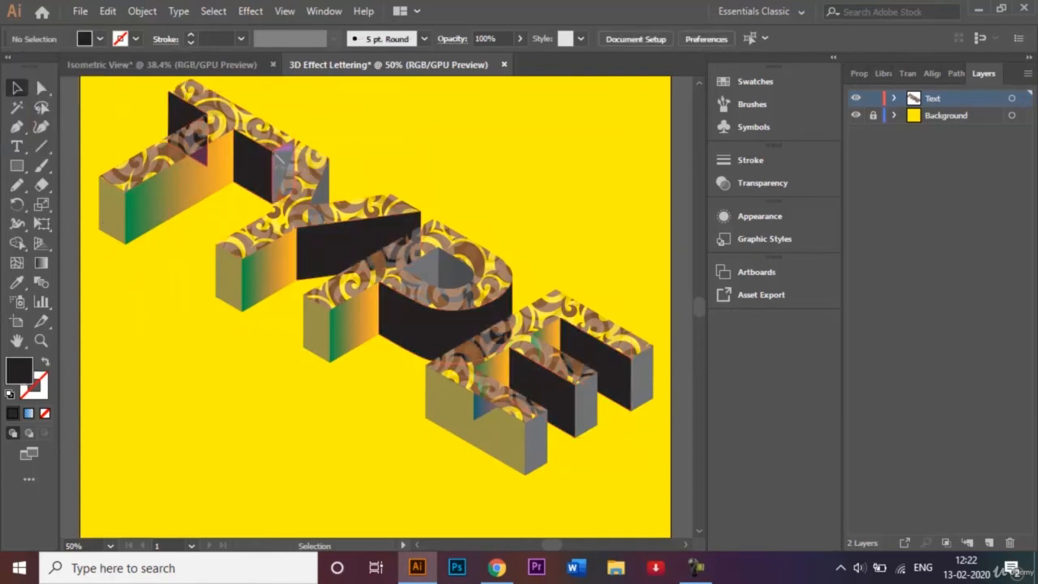
Step: Apply the linear blue-to-transparent gradient to T's end face, Y's narrow side, the P's inner walls and the E's arm ends
left_click(326, 192)
left_click(316, 235, "shift")
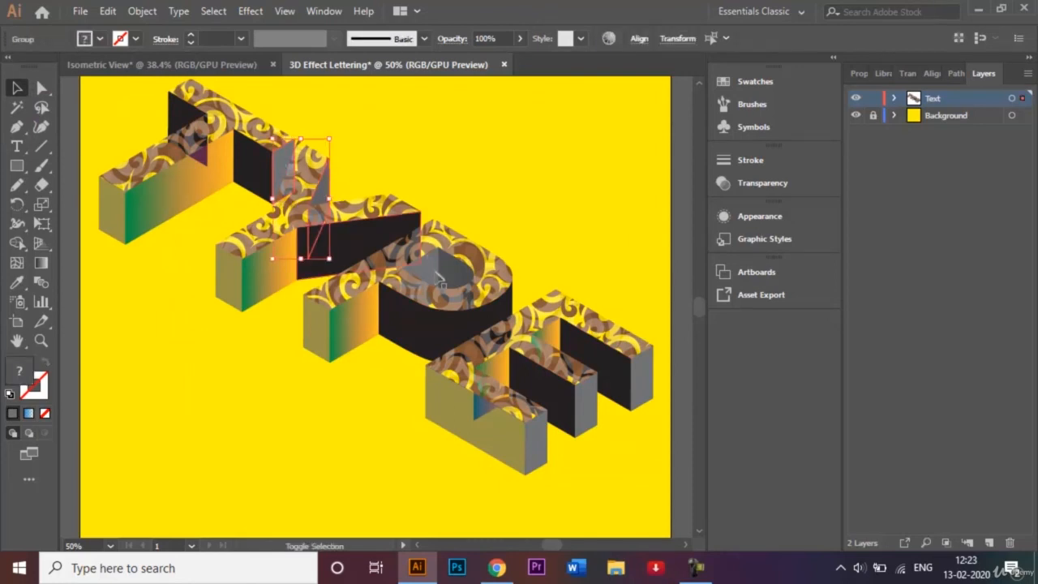
left_click(441, 280, "shift")
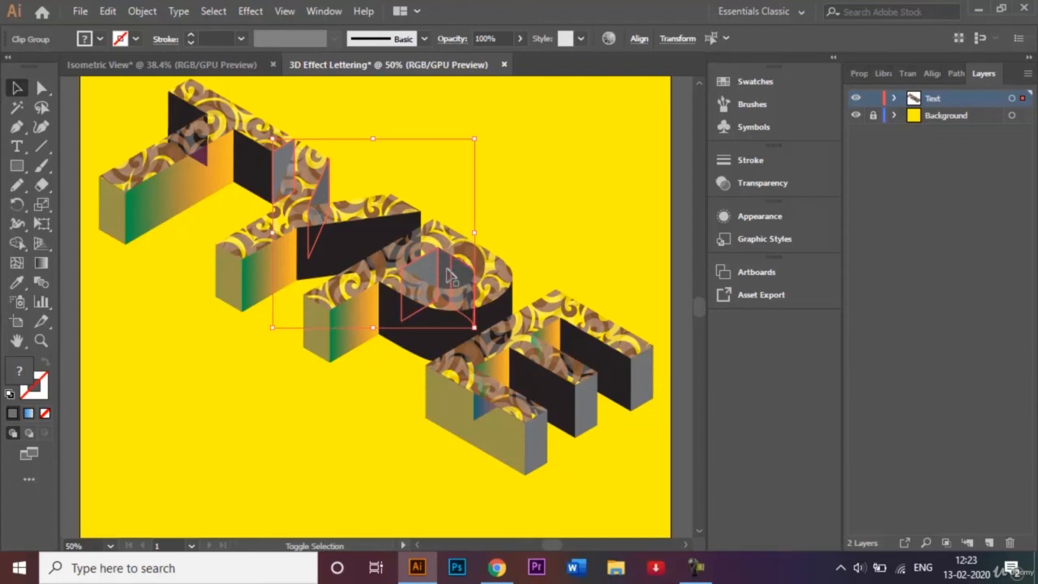
left_click(584, 404, "shift")
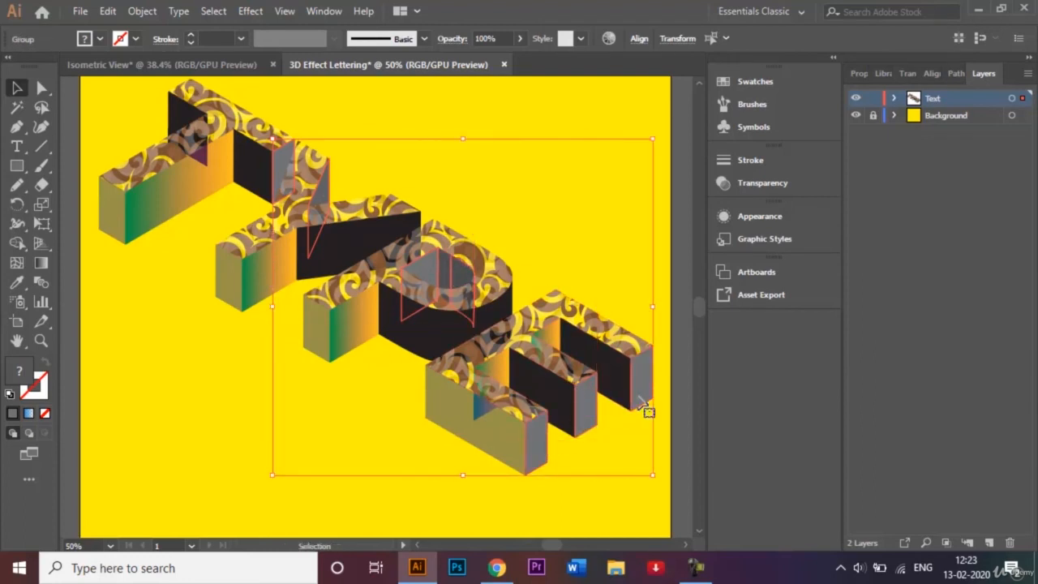
left_click(41, 263)
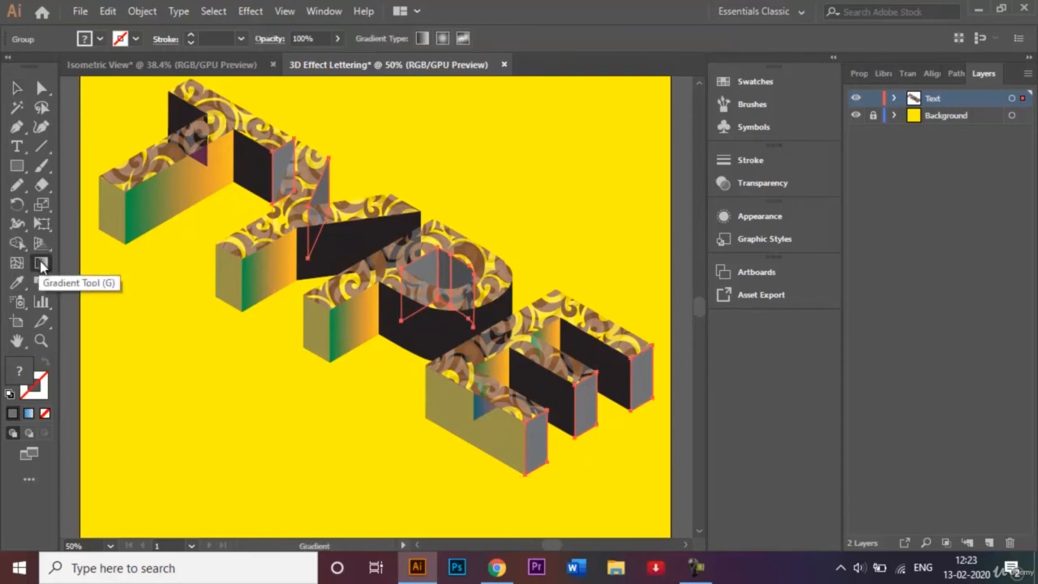
double_click(41, 264)
left_click(522, 267)
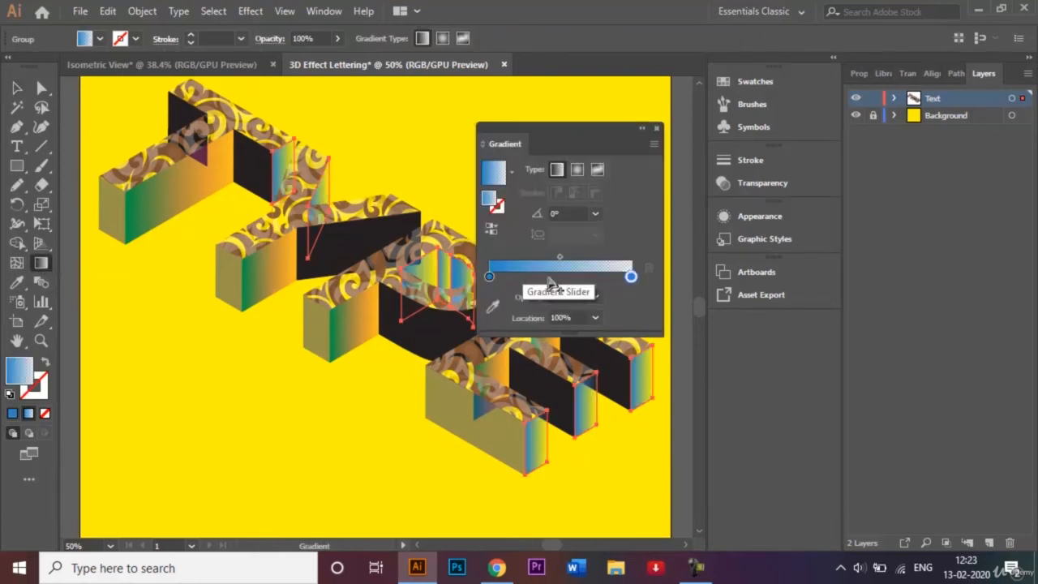
Step: Recolour the start stop of the selected faces' gradient black and deselect the faces
double_click(488, 276)
left_click(457, 327)
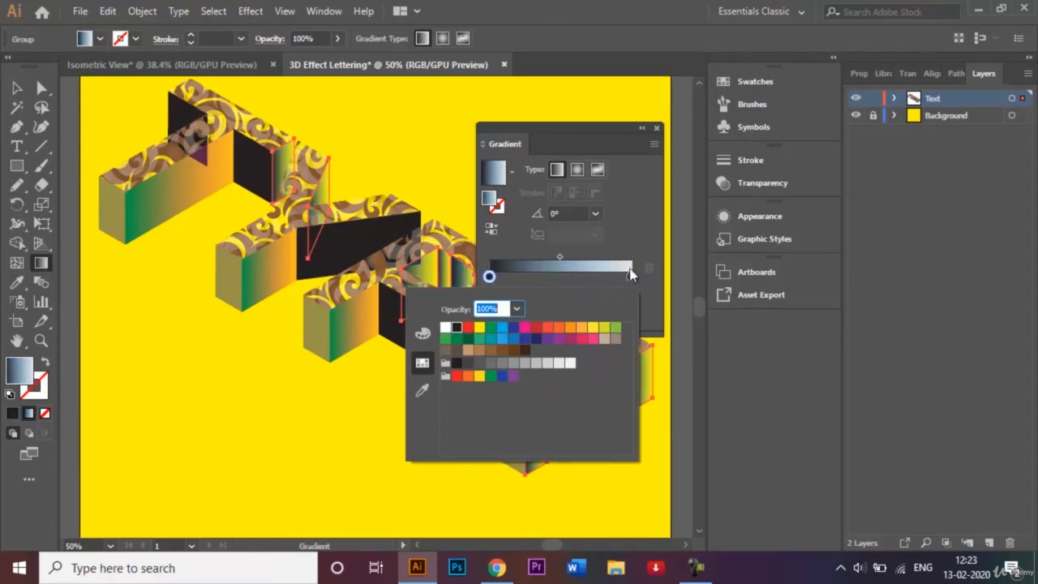
left_click(658, 128)
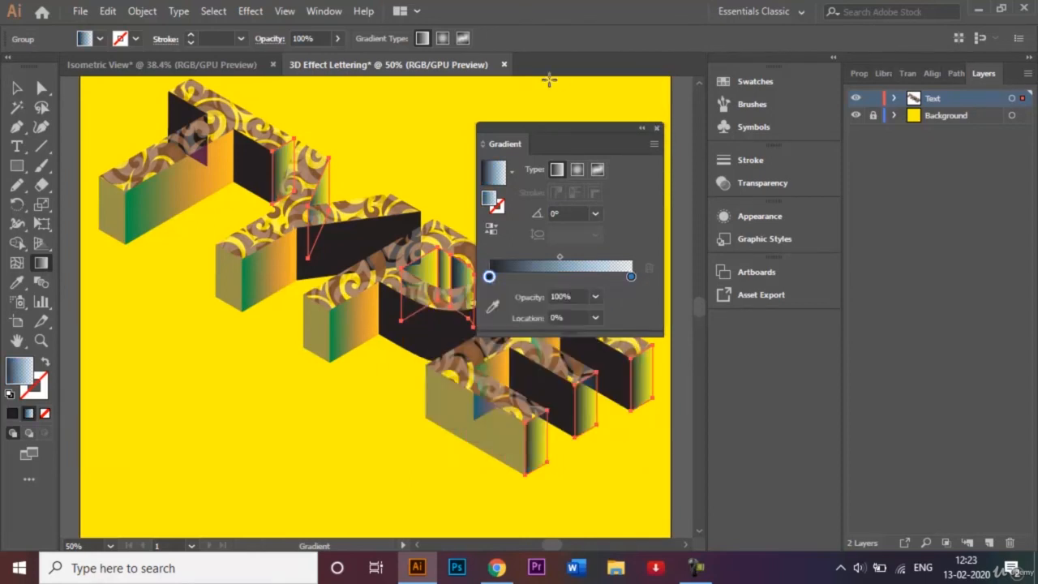
left_click(658, 129)
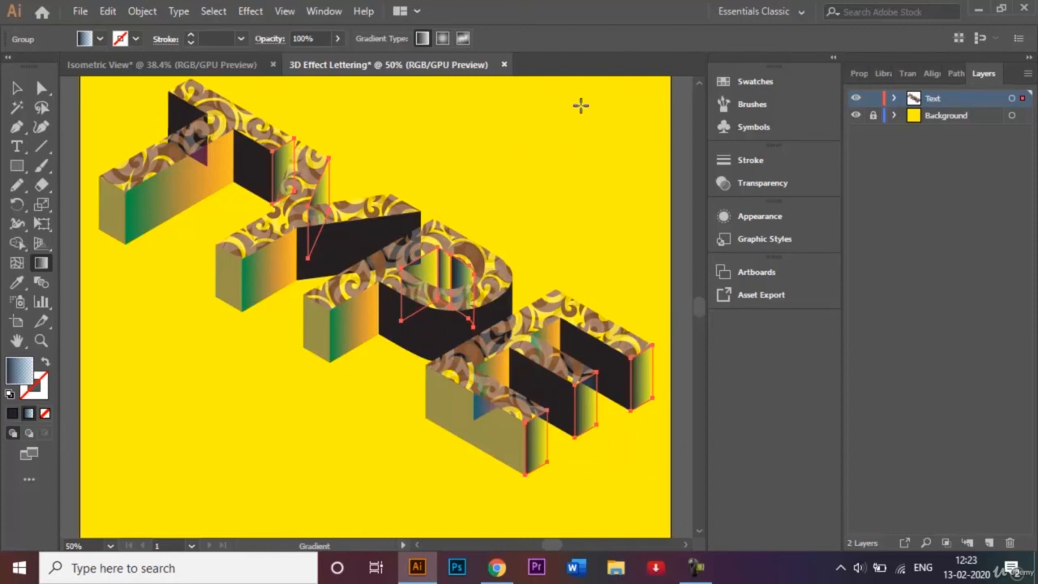
left_click(17, 88)
left_click(234, 394)
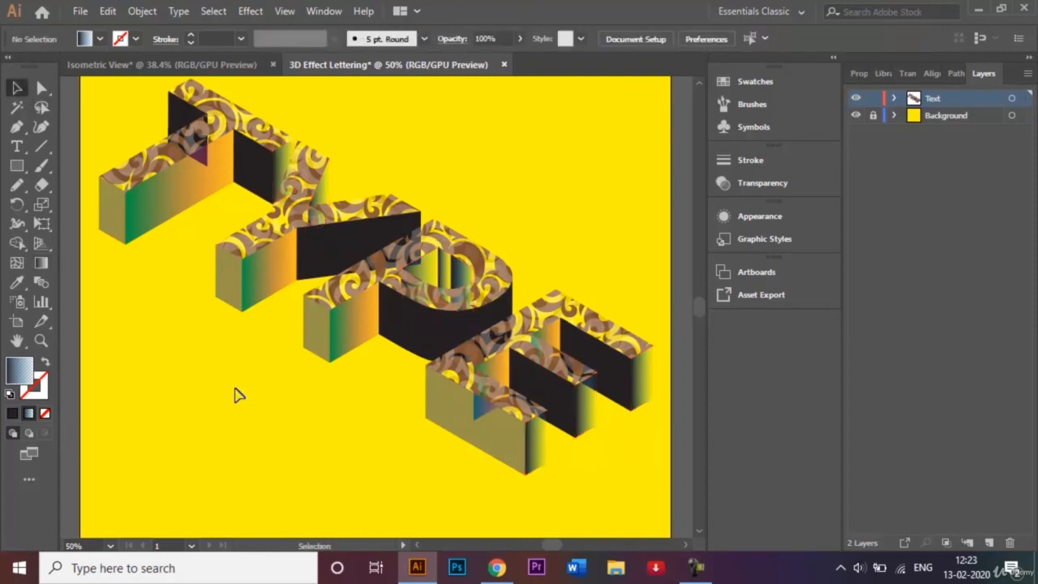
Step: Unite the two adjoining curved wall pieces inside the P's counter into one shape
left_click(457, 276)
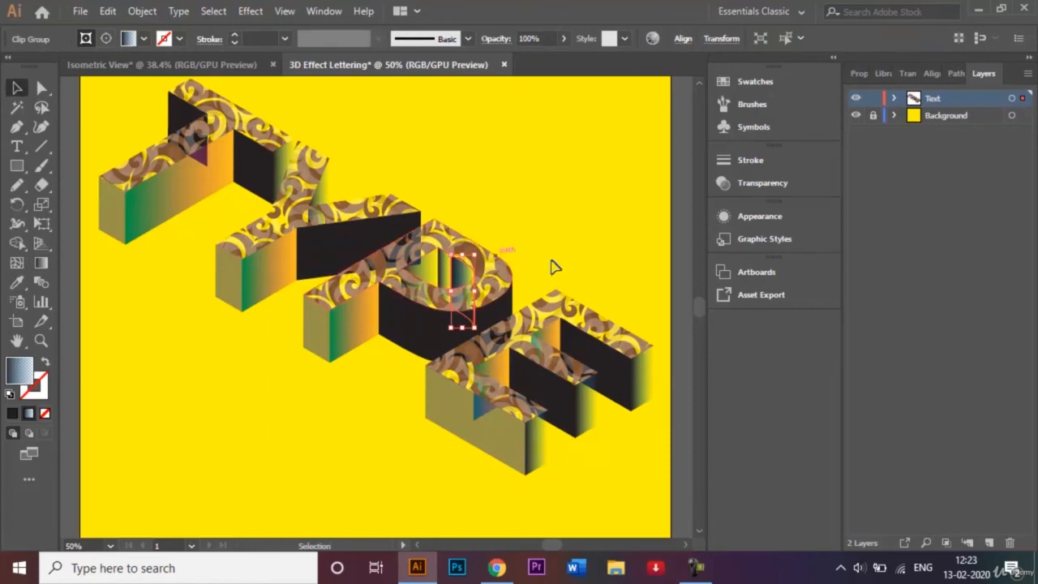
key("shift")
key("shift")
key("shift")
key("shift")
key("shift")
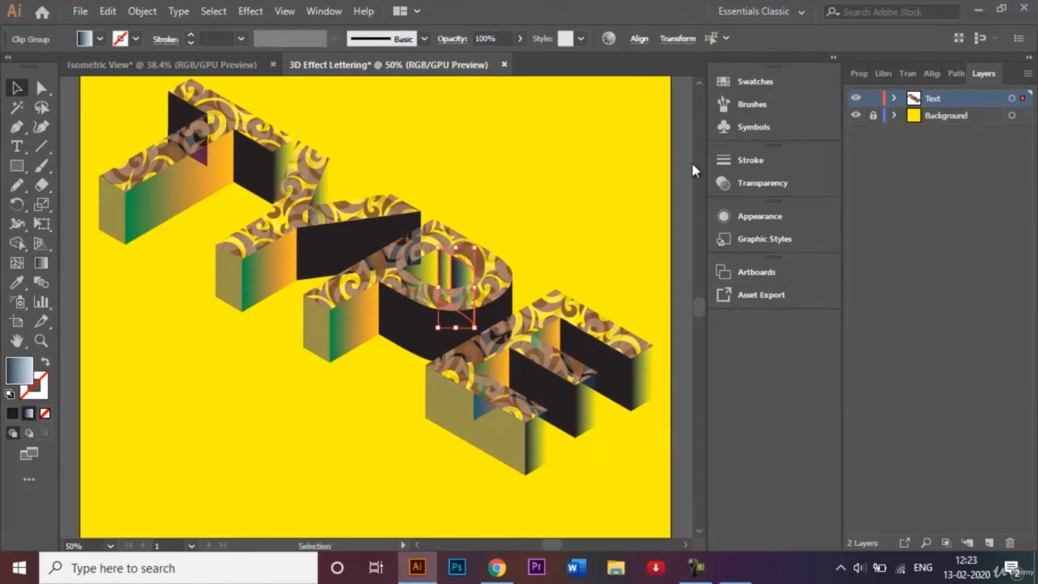
left_click(473, 97)
left_click(955, 75)
left_click(864, 118)
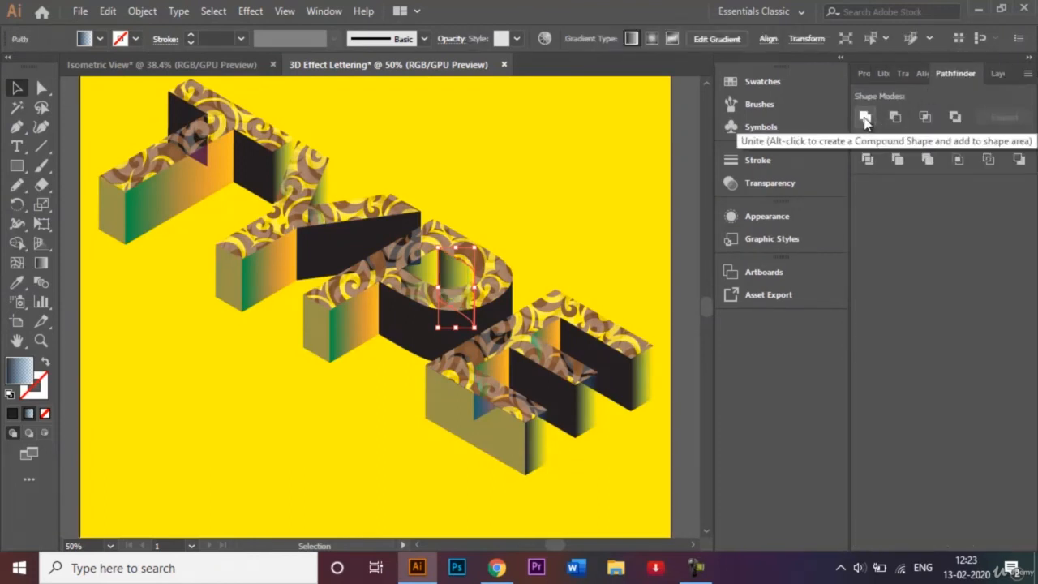
left_click(585, 164)
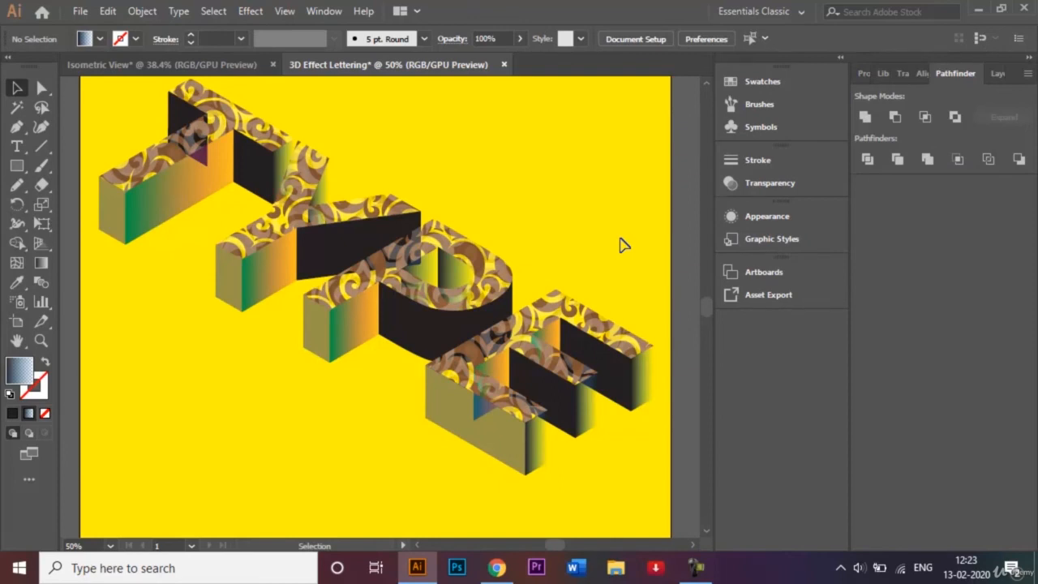
Step: Save the document under the new name Isometric View Typography.ai in the Graphics folder with the Illustrator CC version options
key("ctrl+0")
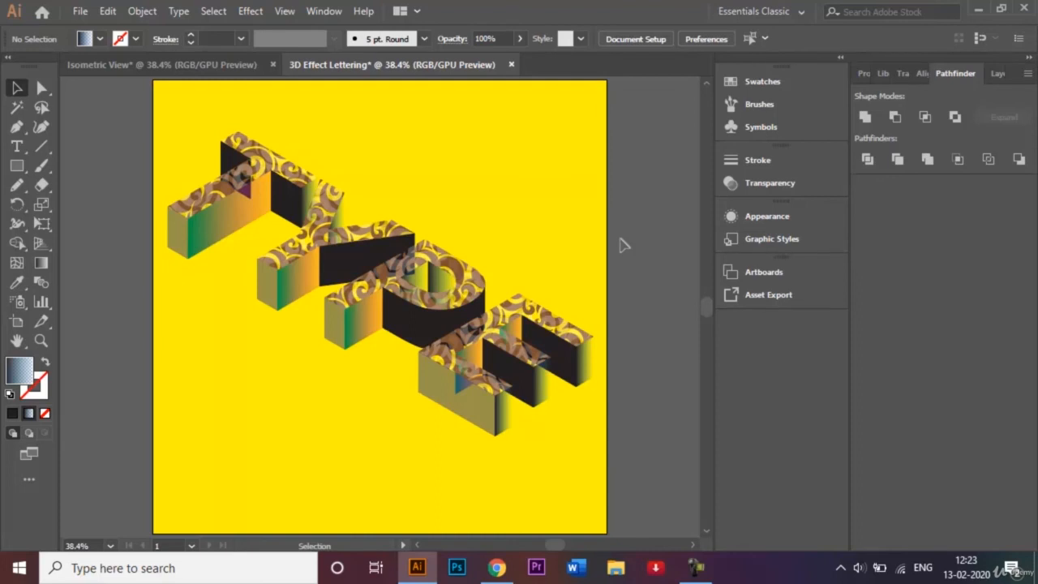
left_click(80, 12)
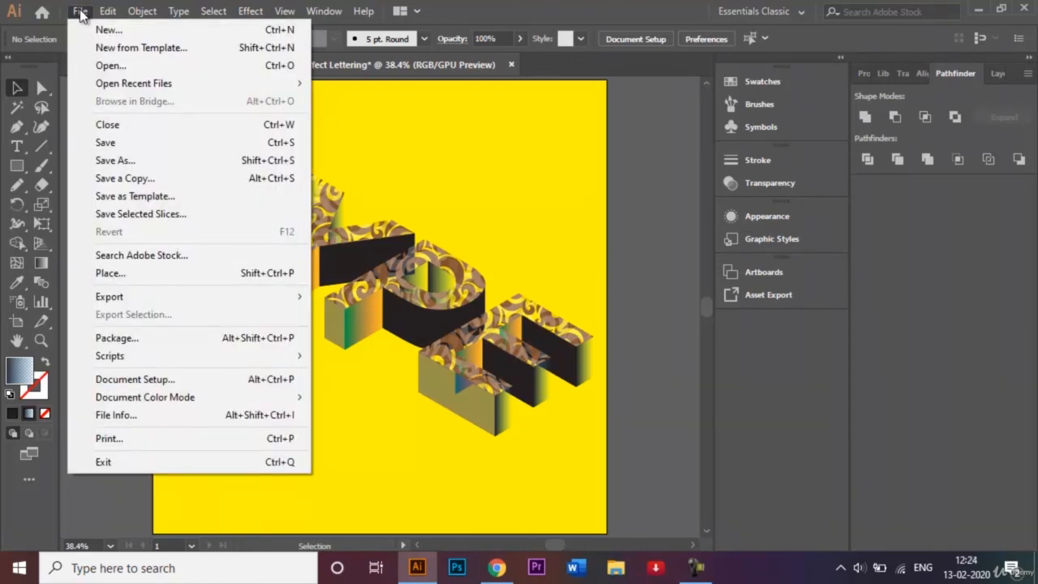
left_click(117, 162)
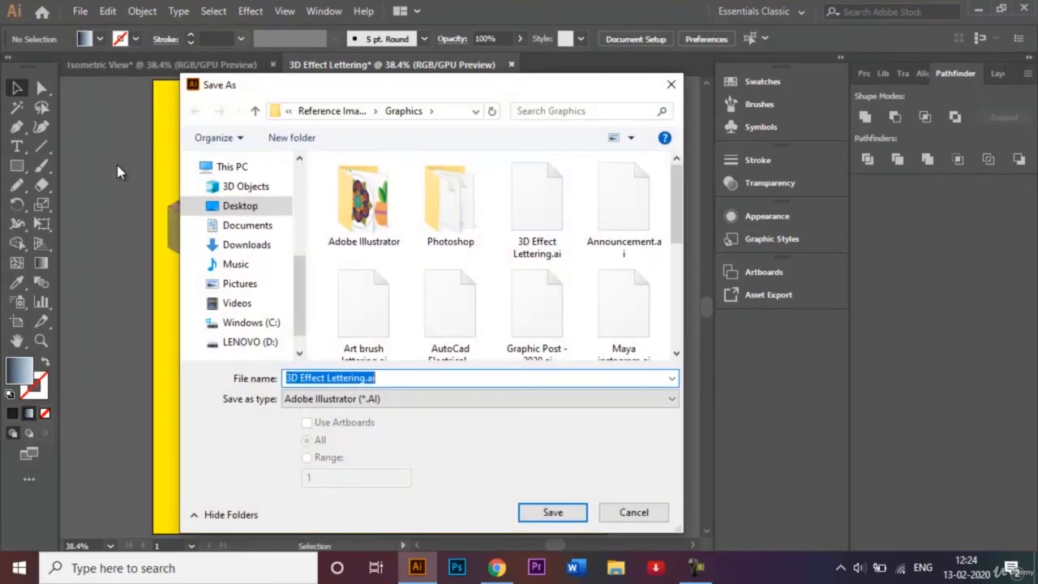
left_click(369, 379)
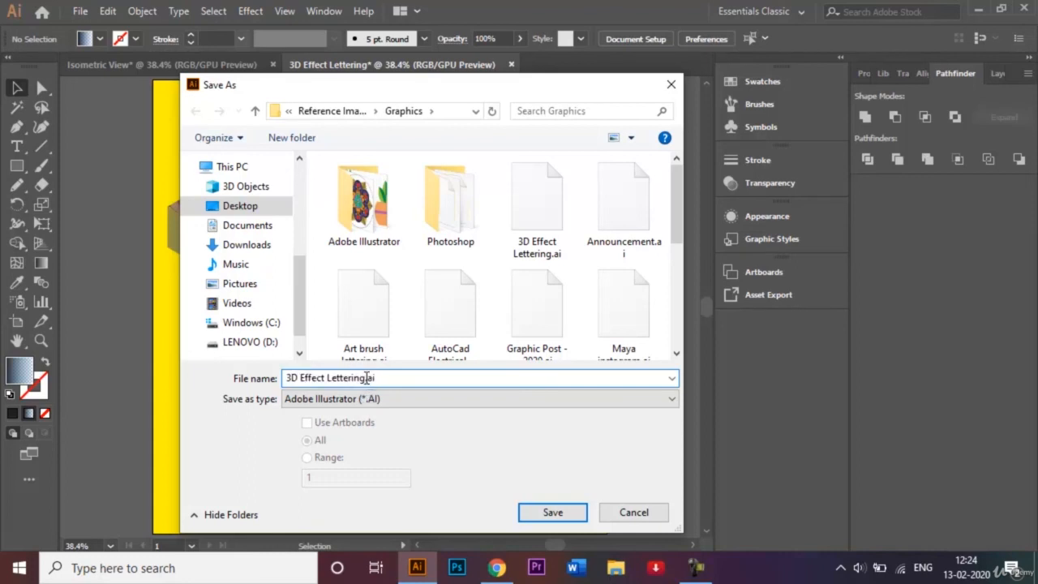
key("BackSpace")
key("BackSpace")
key("BackSpace")
key("BackSpace")
key("BackSpace")
key("BackSpace")
key("BackSpace")
key("BackSpace")
key("BackSpace")
key("BackSpace")
key("BackSpace")
key("BackSpace")
key("BackSpace")
key("BackSpace")
key("BackSpace")
key("BackSpace")
key("BackSpace")
key("BackSpace")
key("BackSpace")
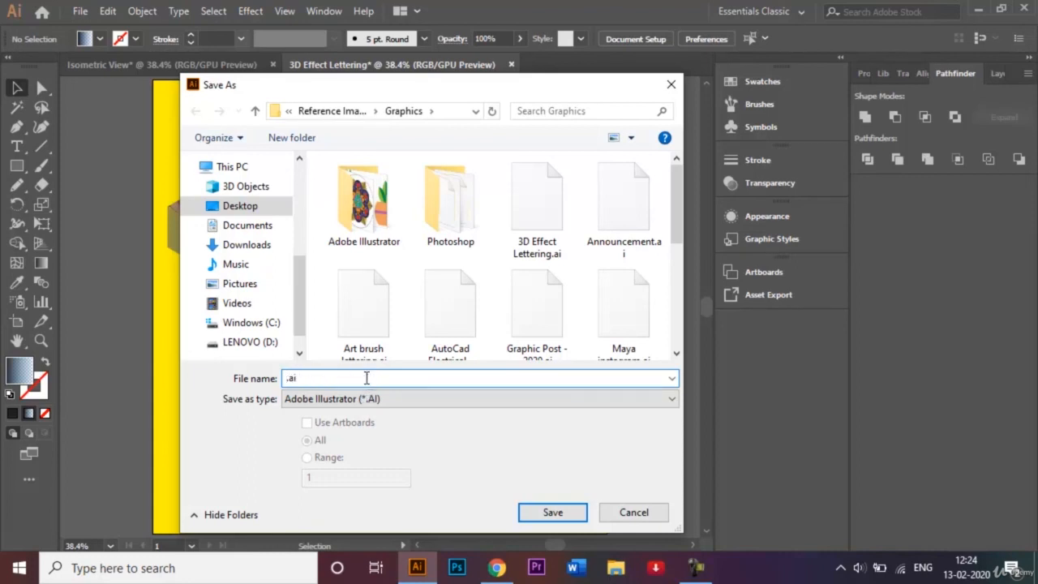
type("Isometric ")
type("View ")
type("Typogr")
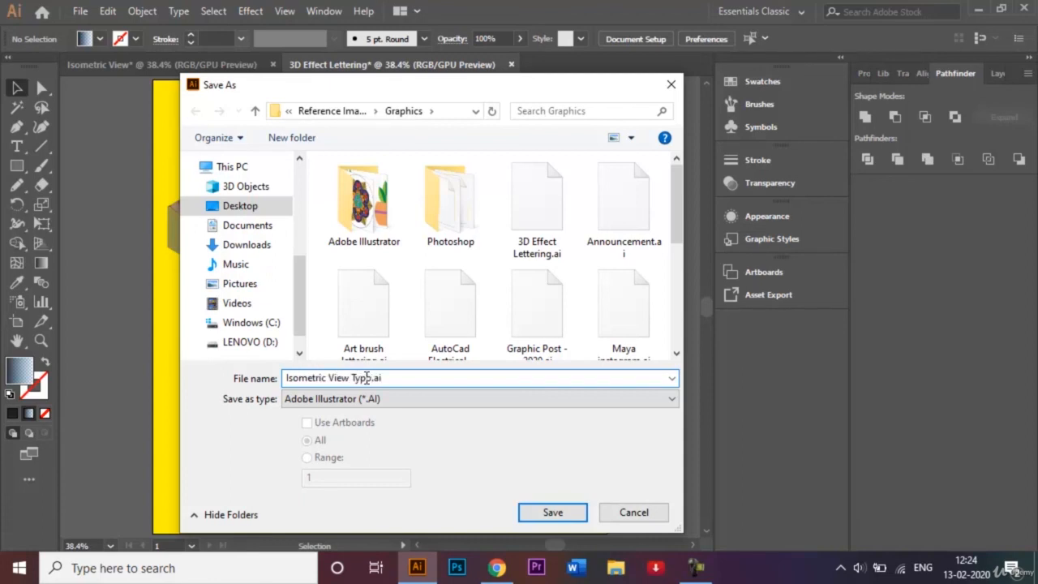
type("aphy")
left_click(542, 515)
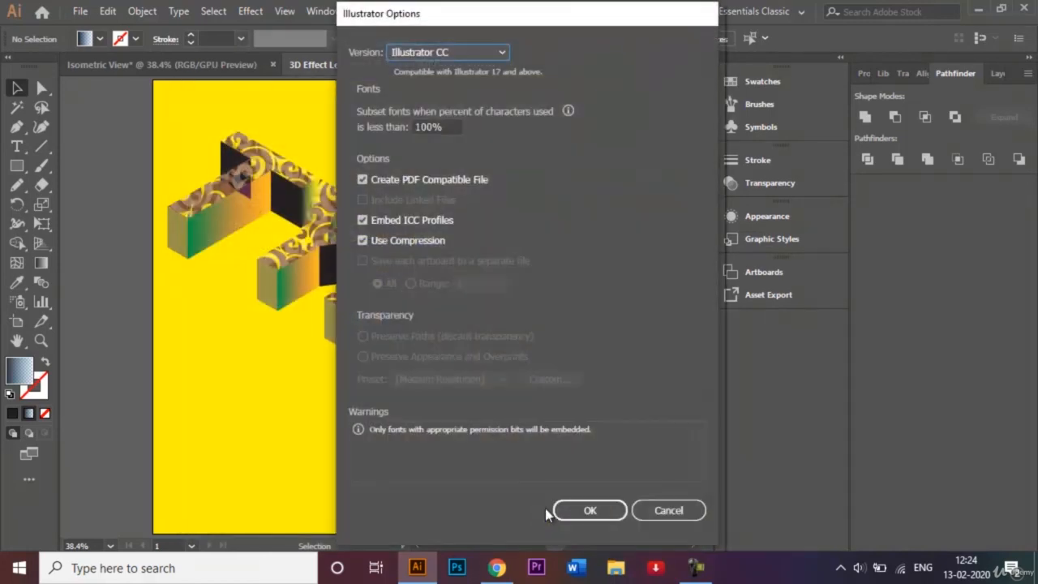
left_click(578, 510)
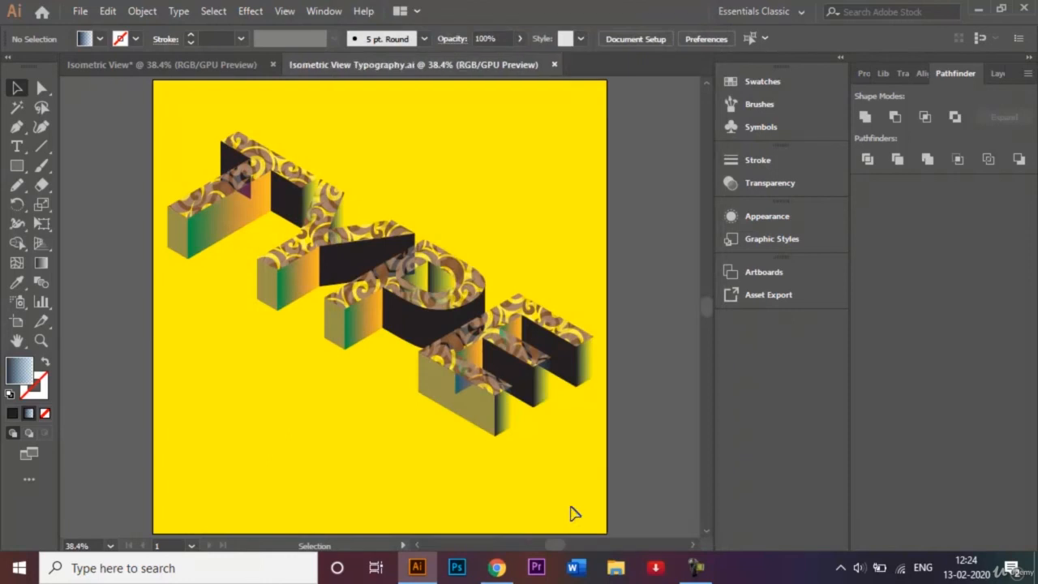